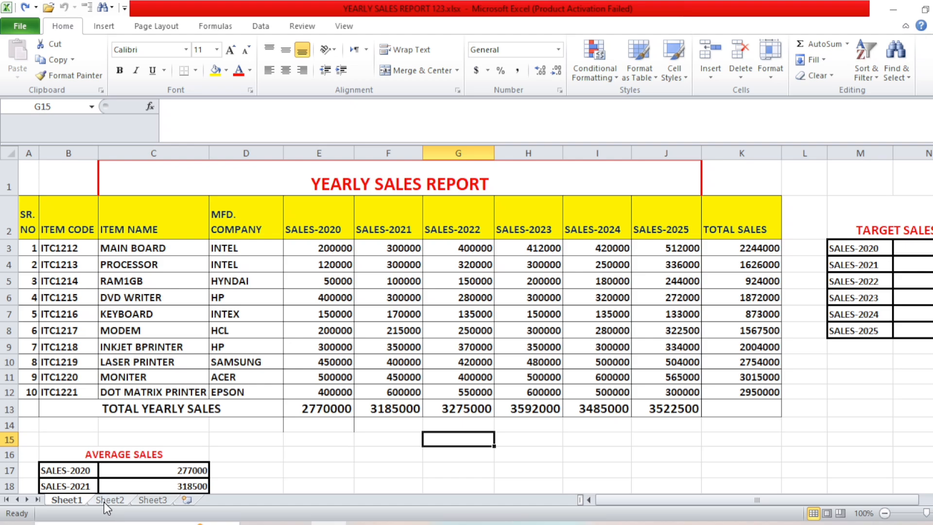
click(104, 503)
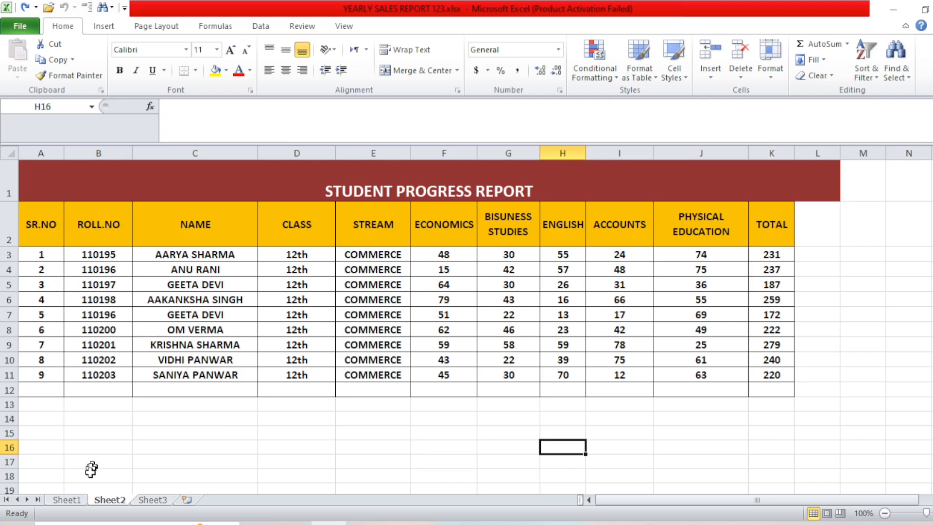
click(68, 499)
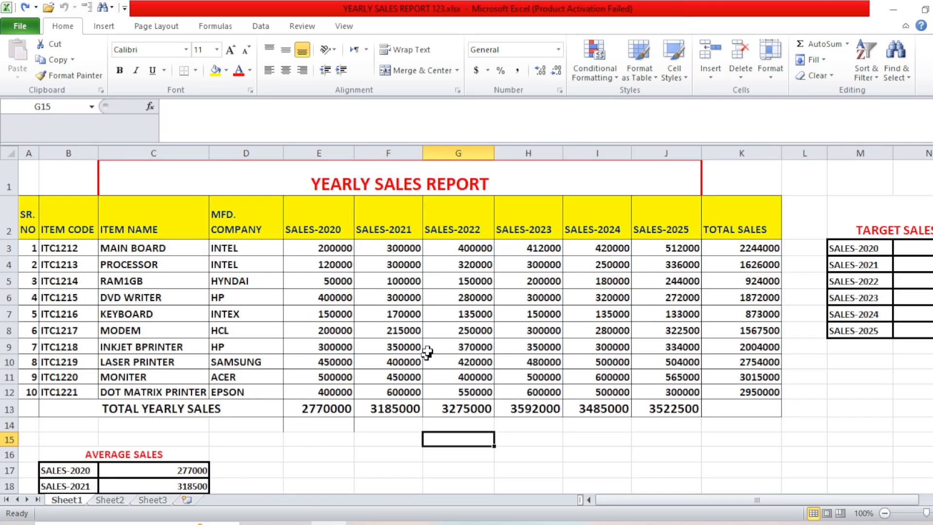
click(429, 332)
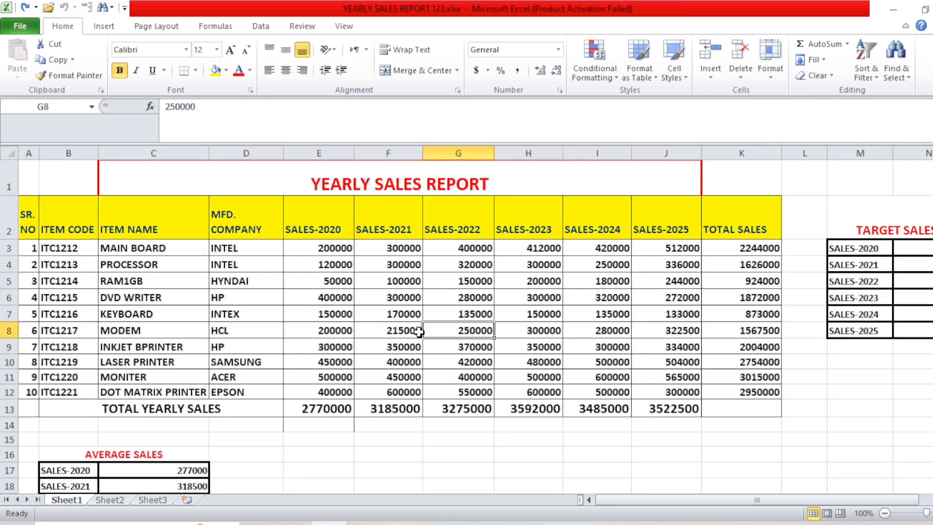
click(612, 81)
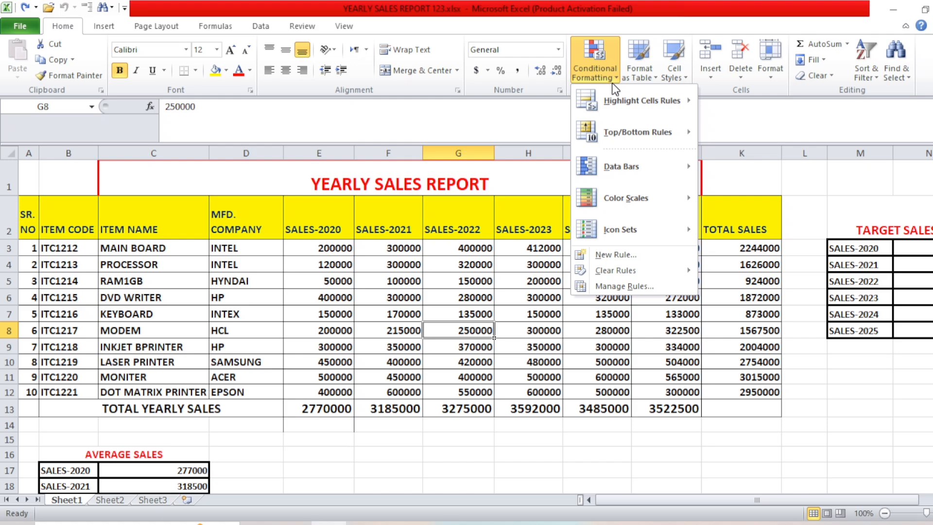
mouse_move(606, 102)
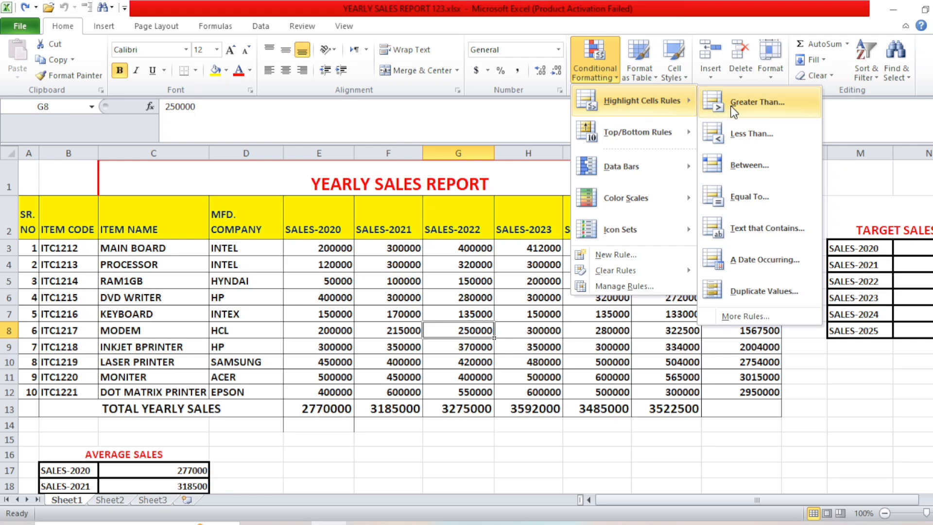
click(455, 245)
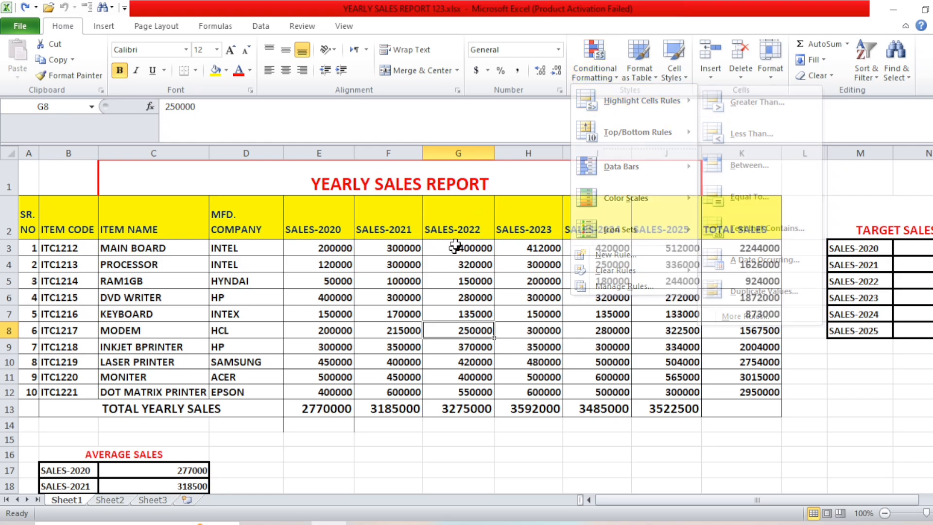
Step: Highlight SALES-2020 values in E3:E12 that are greater than 300000 with Light Red Fill with Dark Red Text
click(318, 249)
drag(319, 249, 333, 390)
click(596, 77)
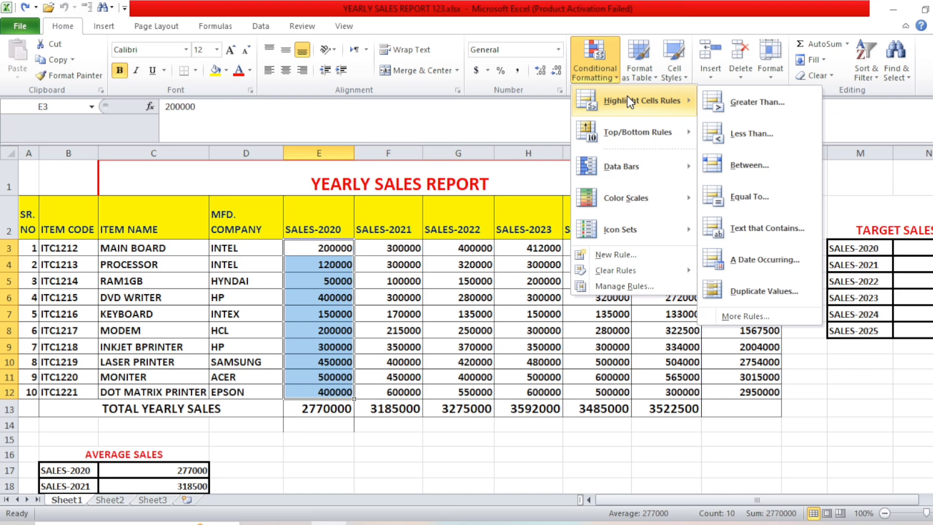
click(729, 103)
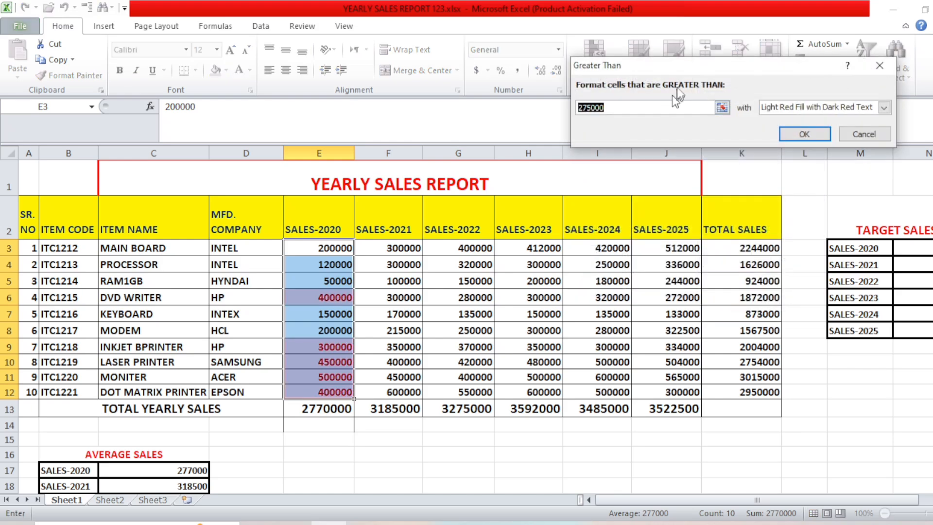
drag(705, 66, 545, 54)
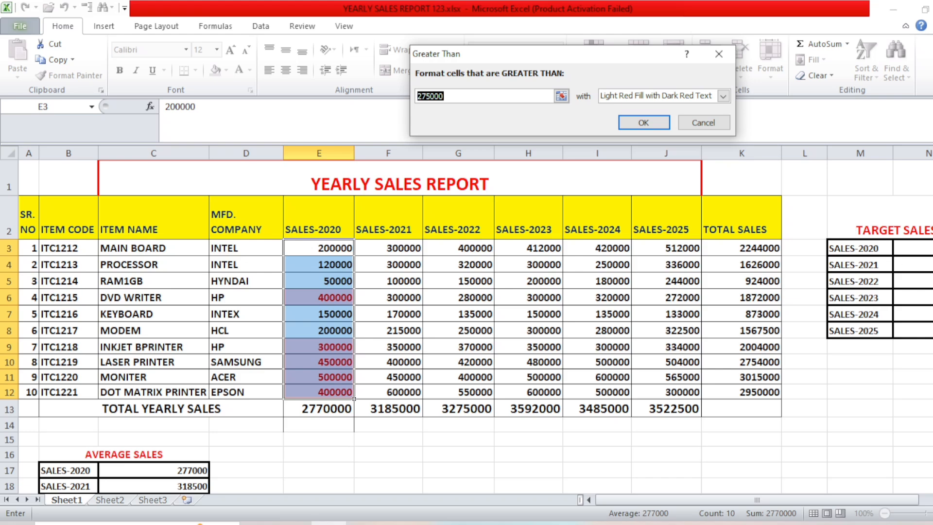
key(BackSpace)
text(3000)
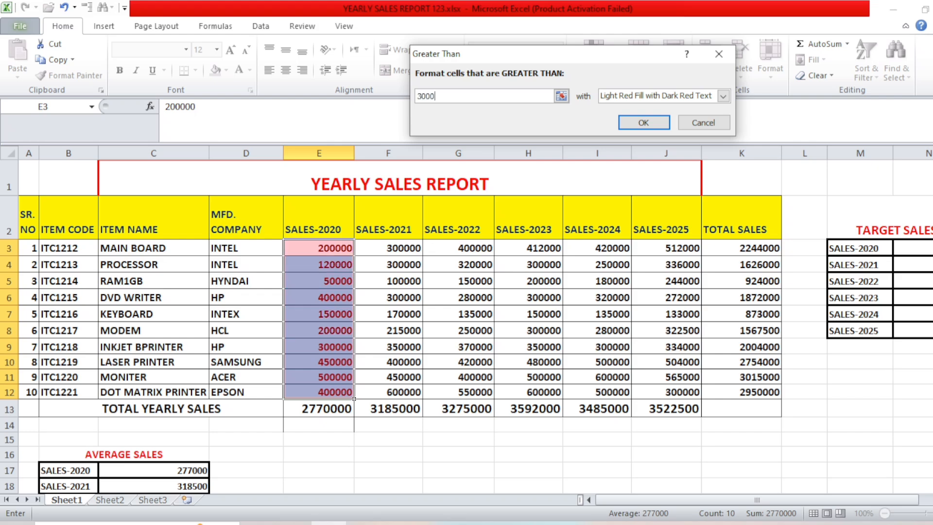
text(00)
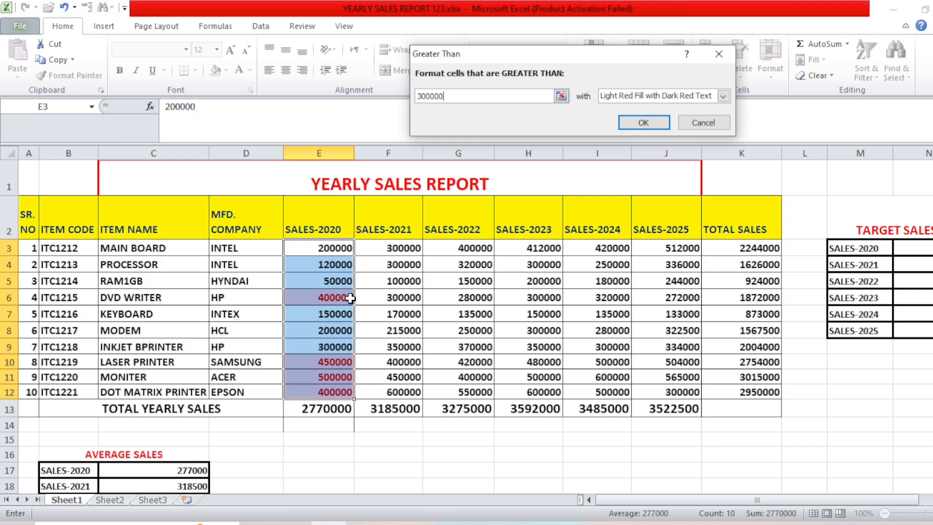
click(643, 124)
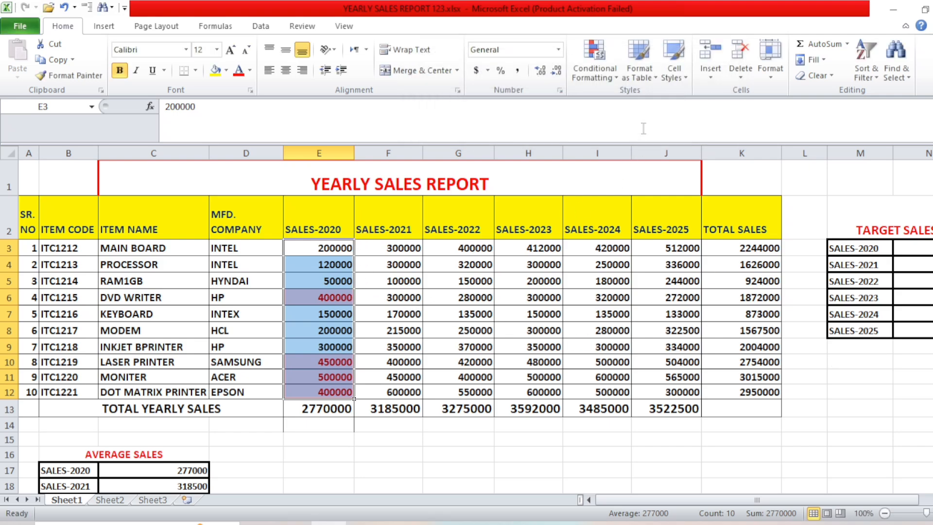
click(595, 49)
mouse_move(645, 105)
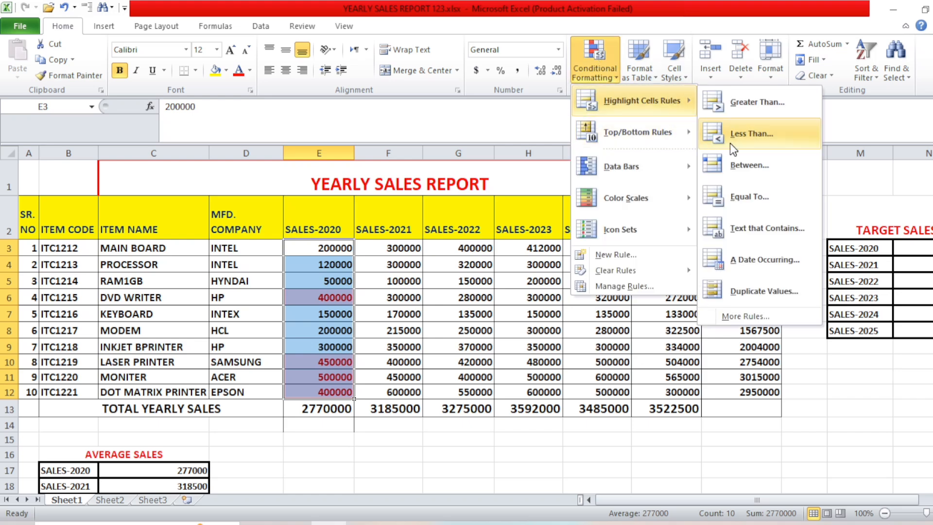
click(393, 296)
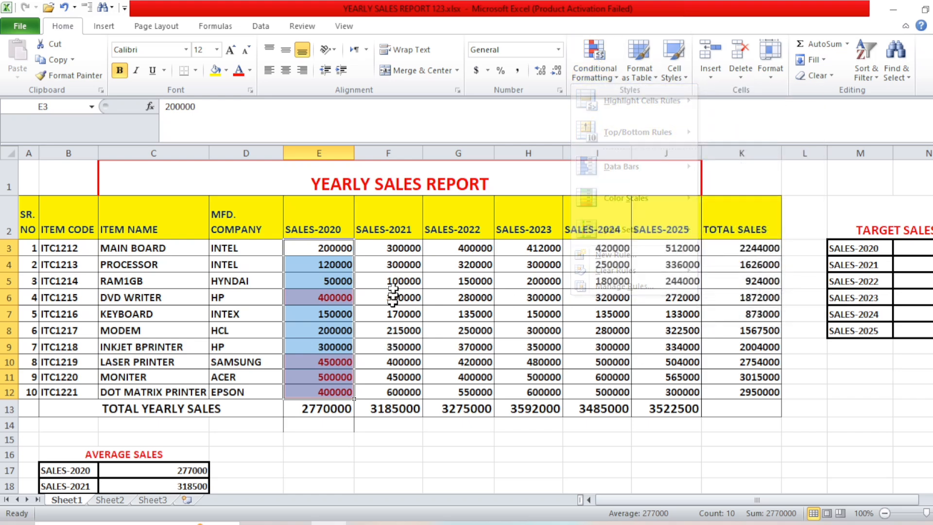
Step: Highlight SALES-2021 values in F3:F12 that are less than 320000 with Green Fill with Dark Green Text
drag(395, 247, 394, 389)
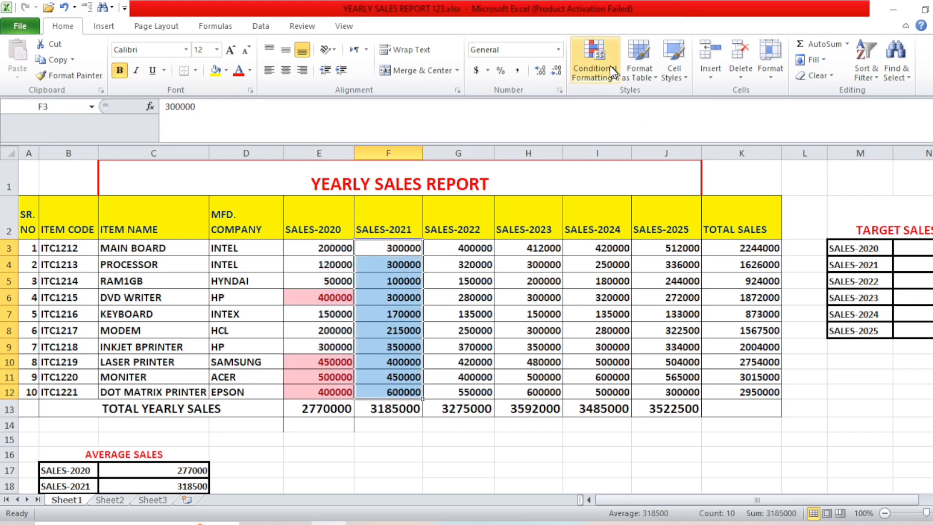
click(594, 61)
mouse_move(642, 108)
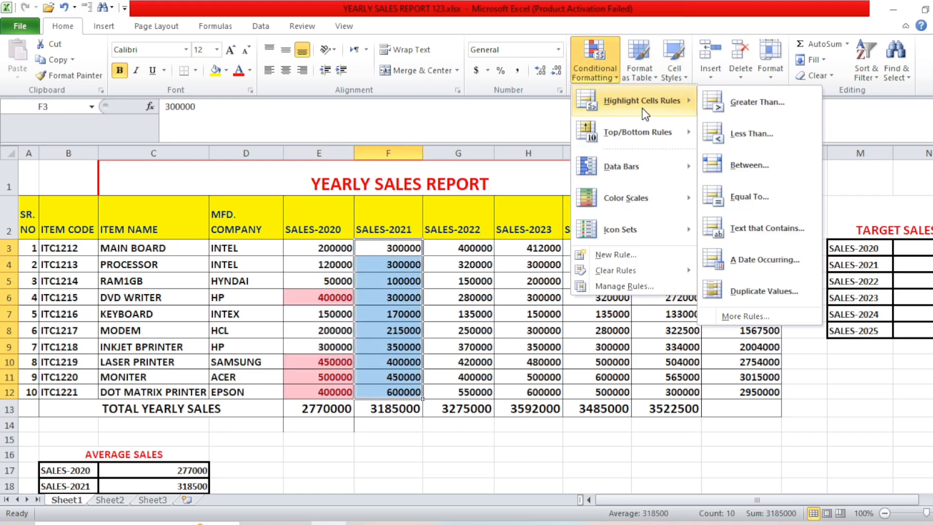
click(751, 133)
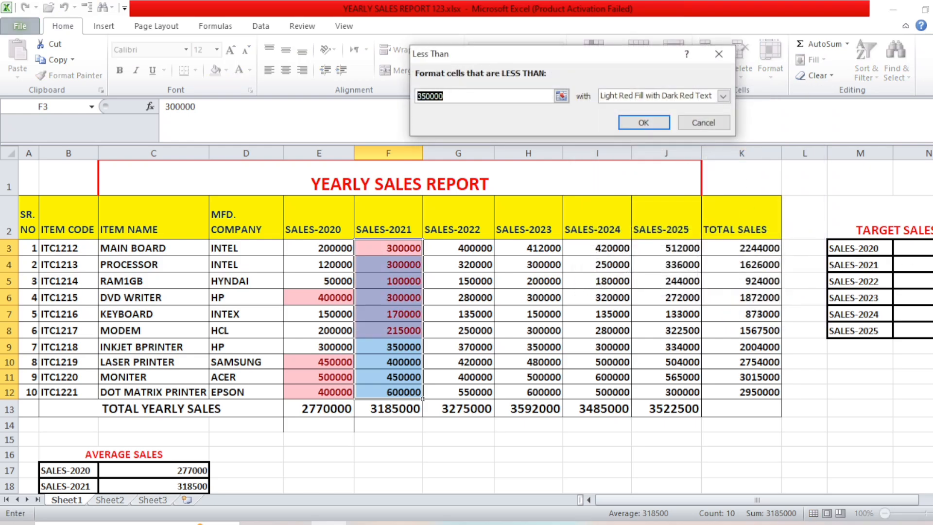
key(BackSpace)
text(32000)
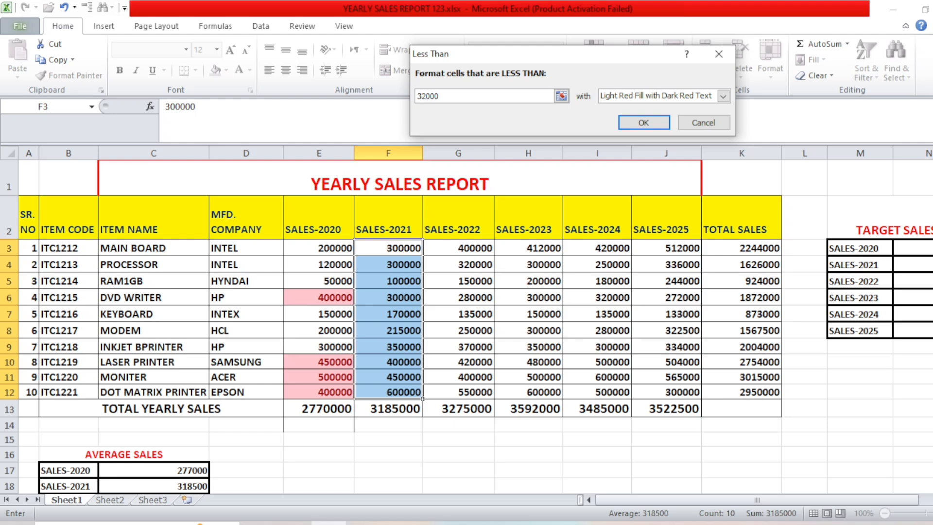
text(0)
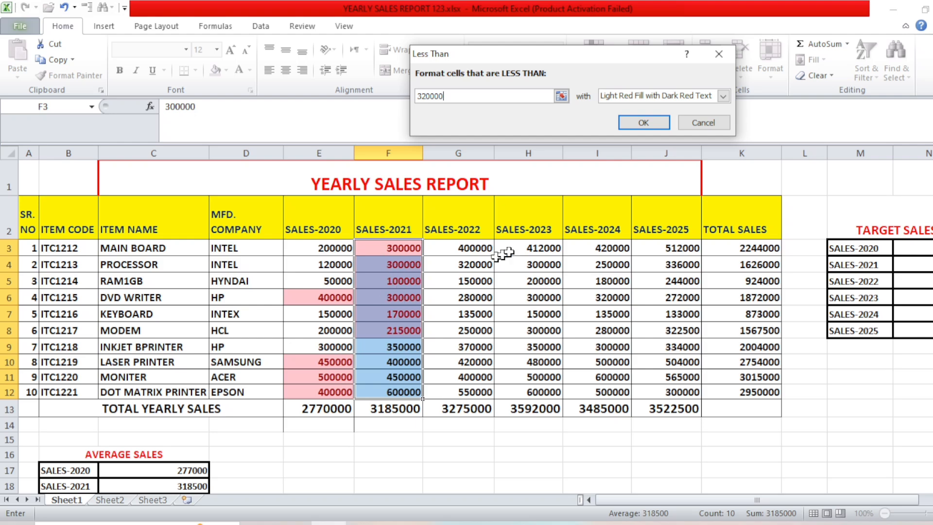
click(723, 96)
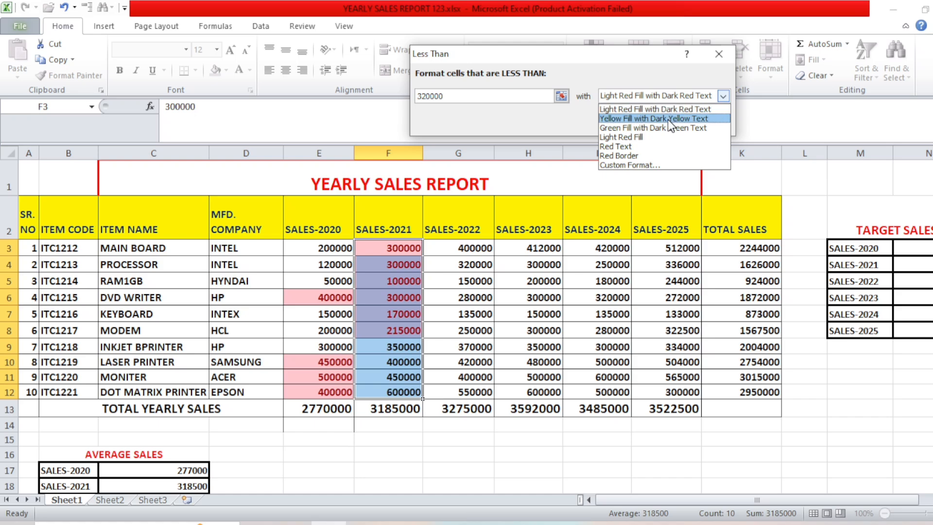
click(683, 129)
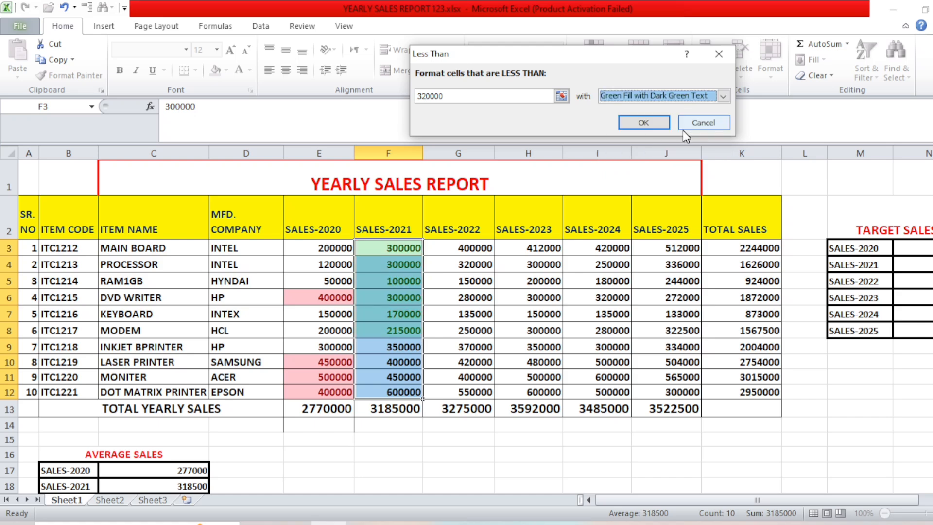
click(667, 123)
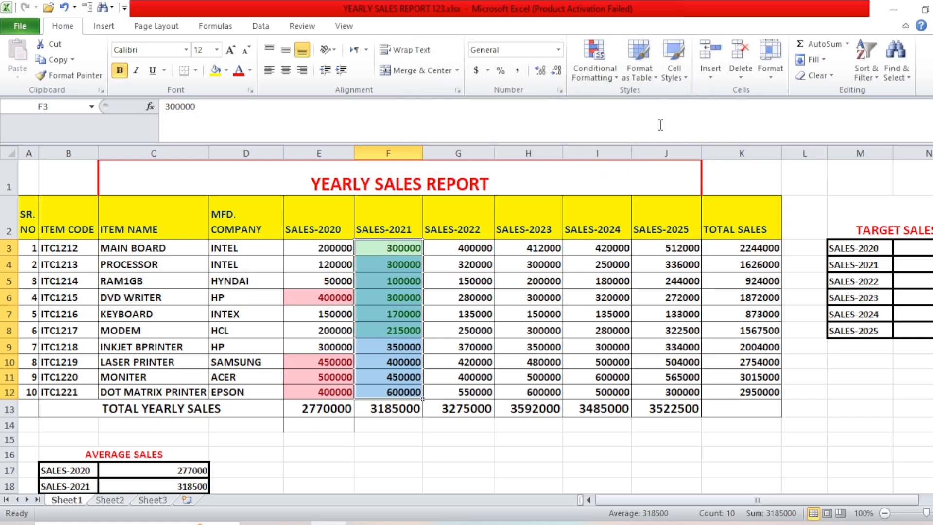
Step: Select the Economics marks in F3:F11 of the student progress report on Sheet2
click(114, 501)
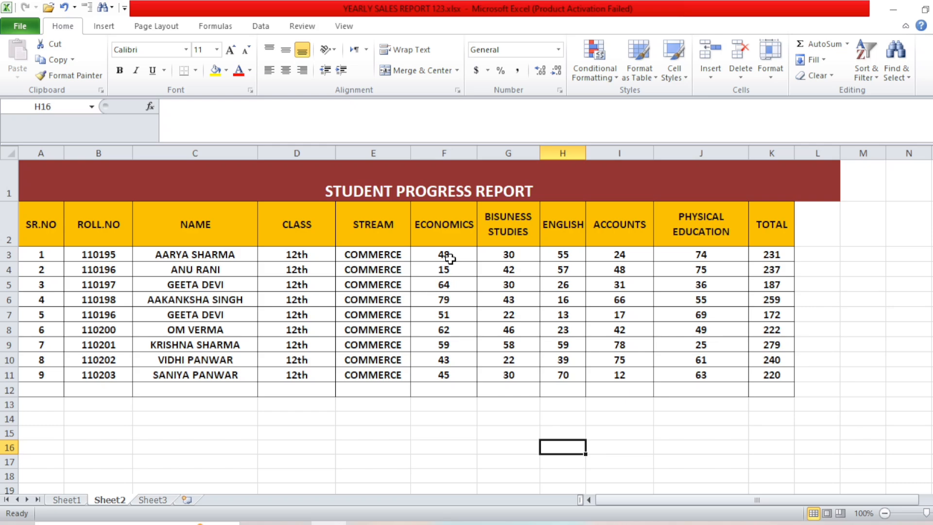
drag(450, 258, 449, 375)
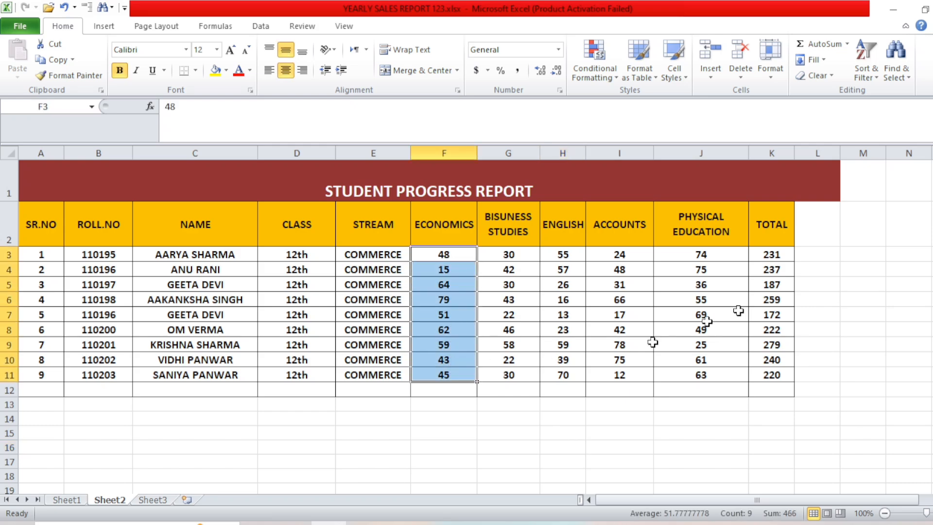
Step: Preview a Greater Than 50 highlight rule on the selected Economics marks and cancel it
click(597, 73)
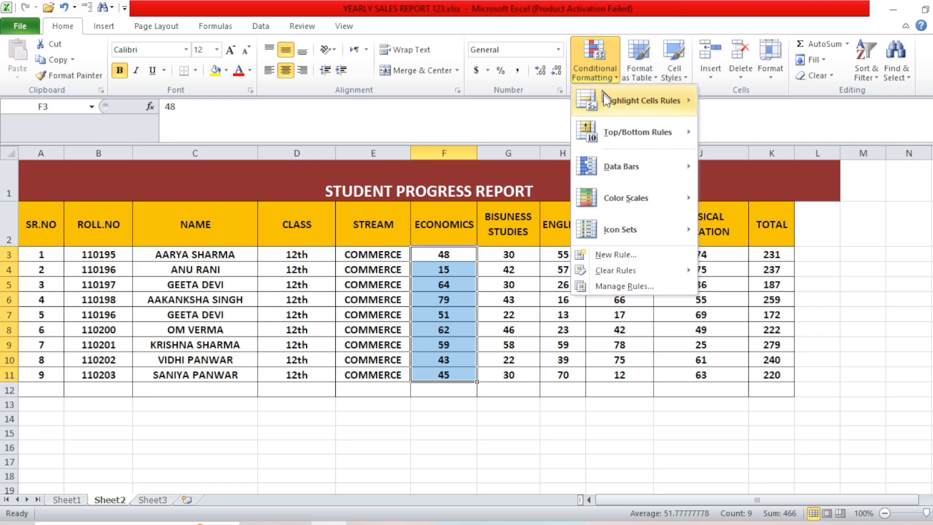
mouse_move(605, 100)
click(699, 109)
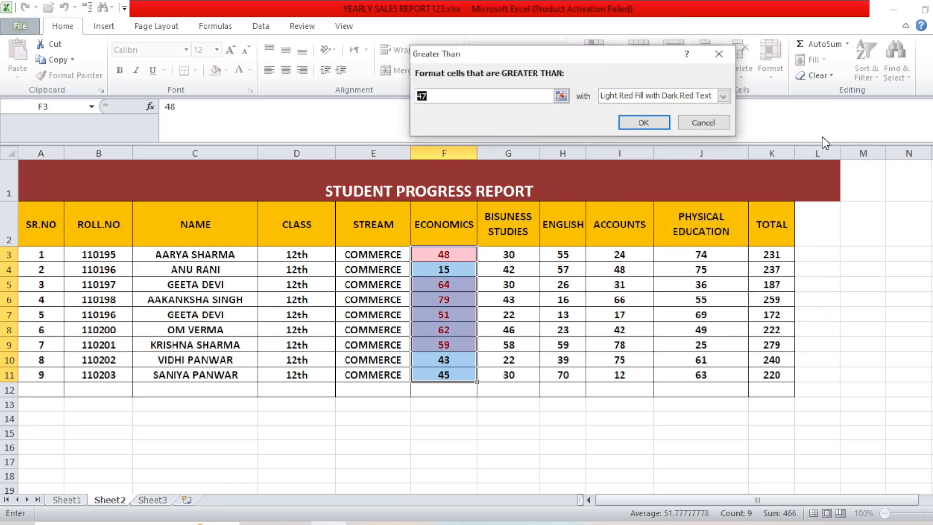
key(BackSpace)
text(50)
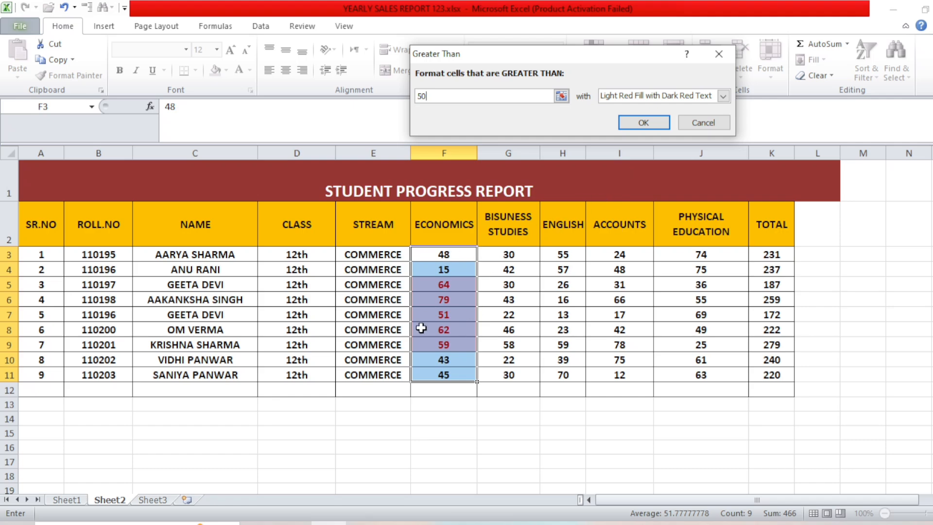
click(718, 53)
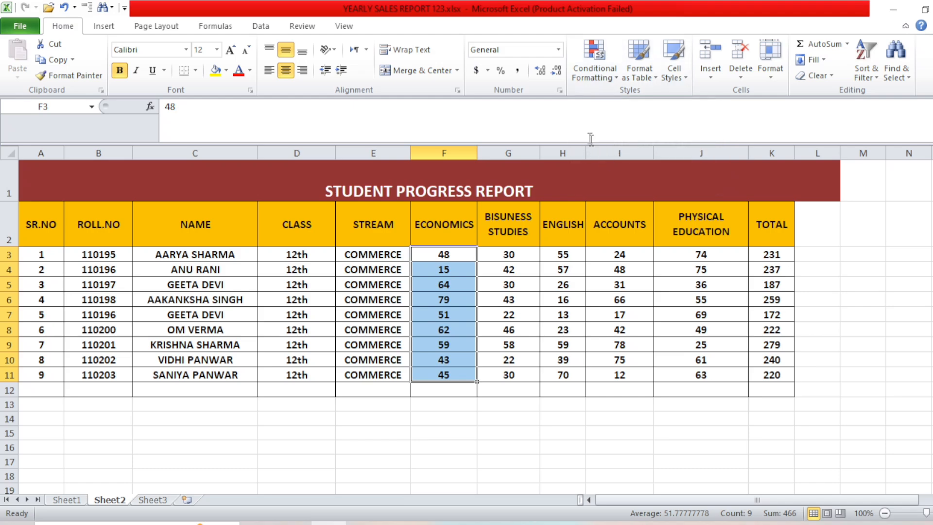
Step: Preview a Less Than 50 highlight rule on the selected Economics marks and cancel it
click(586, 72)
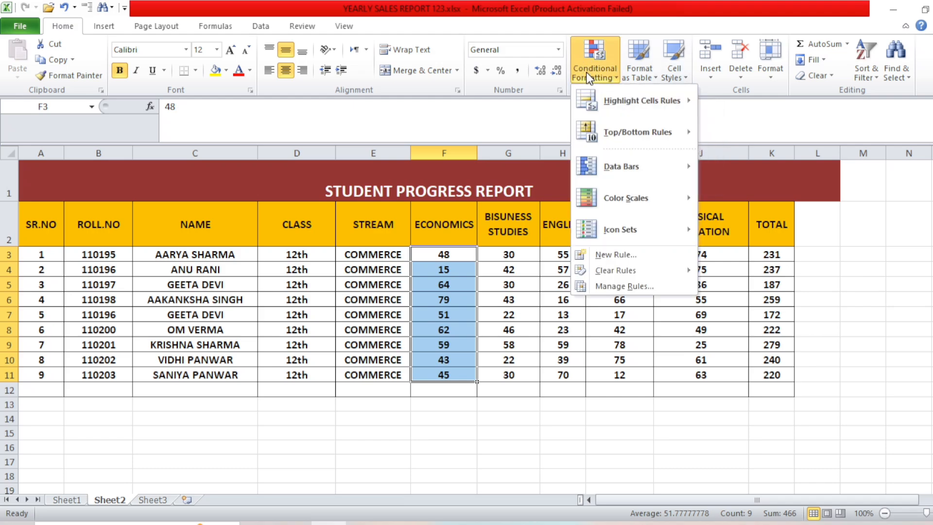
mouse_move(606, 113)
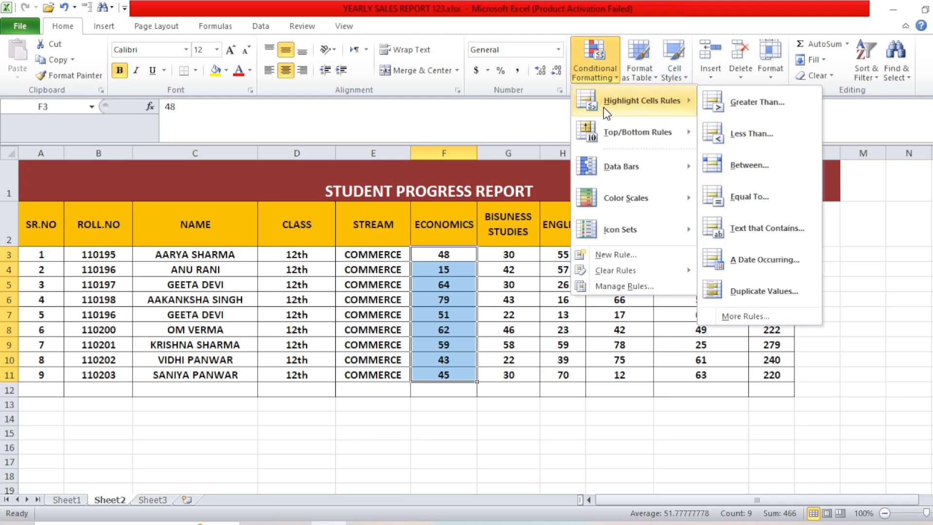
click(741, 139)
key(BackSpace)
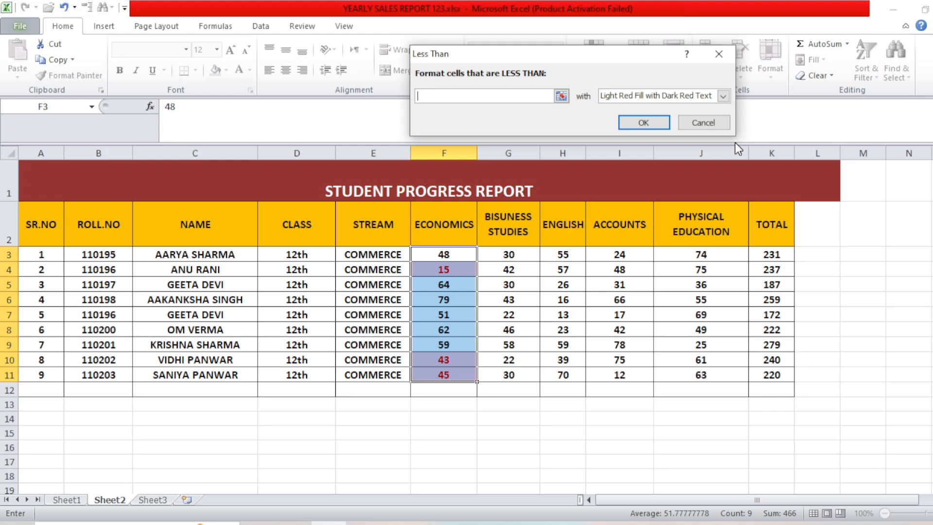
text(50)
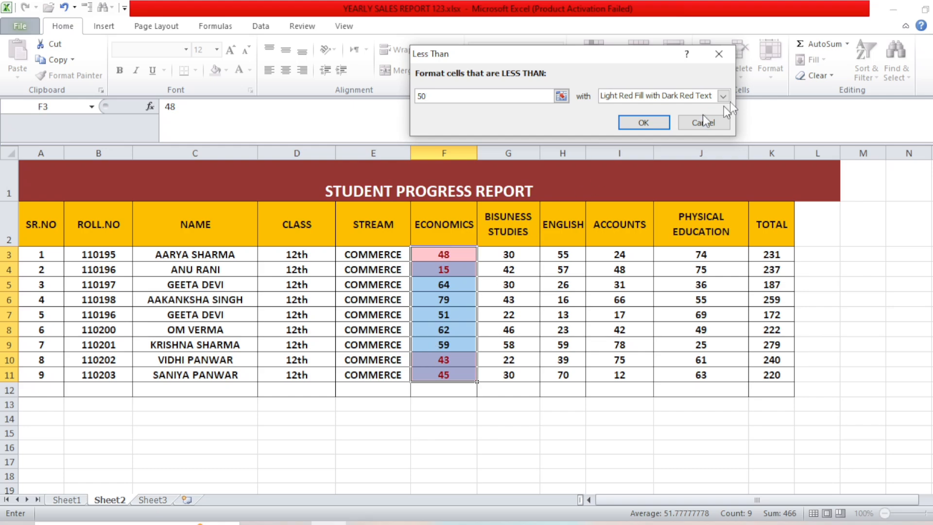
click(719, 53)
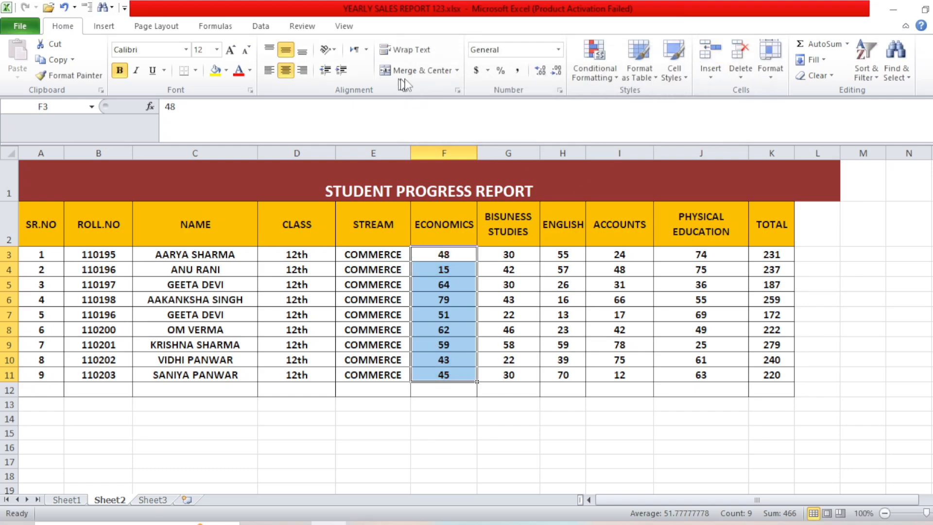
click(590, 66)
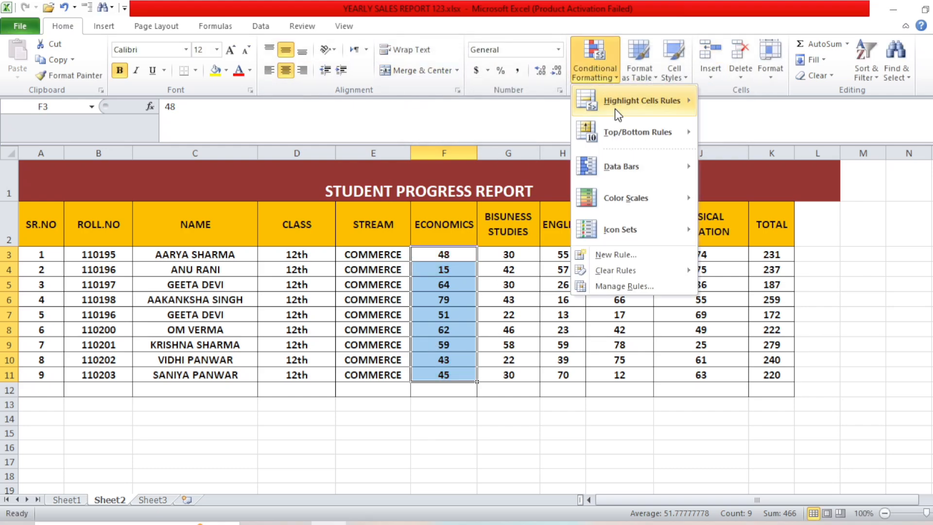
mouse_move(614, 109)
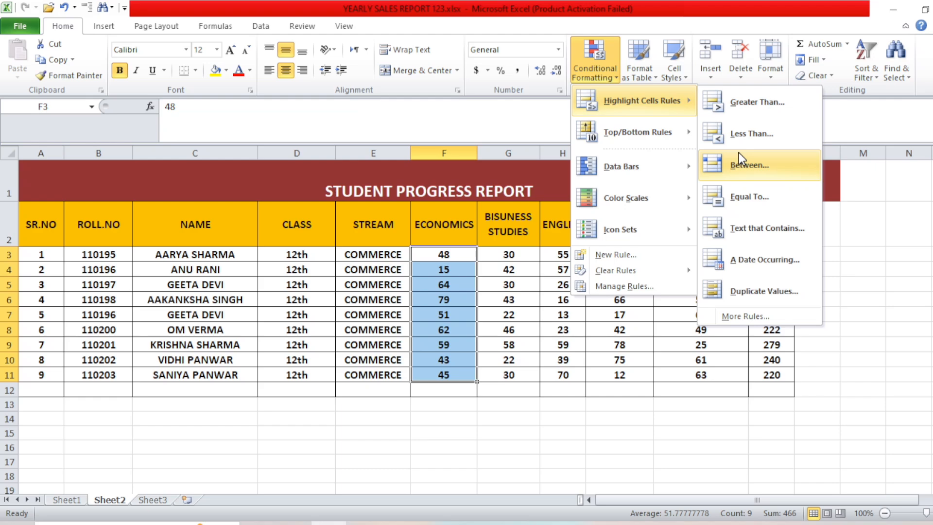
click(389, 418)
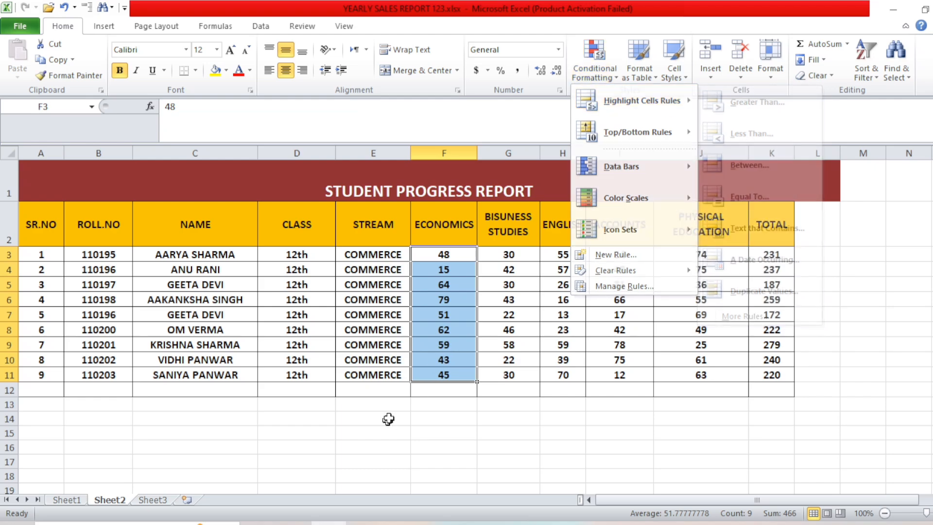
Step: On Sheet1, set up a Between highlight rule for the SALES-2022 values in G3:G12 with limits 315000 and 400000
click(67, 500)
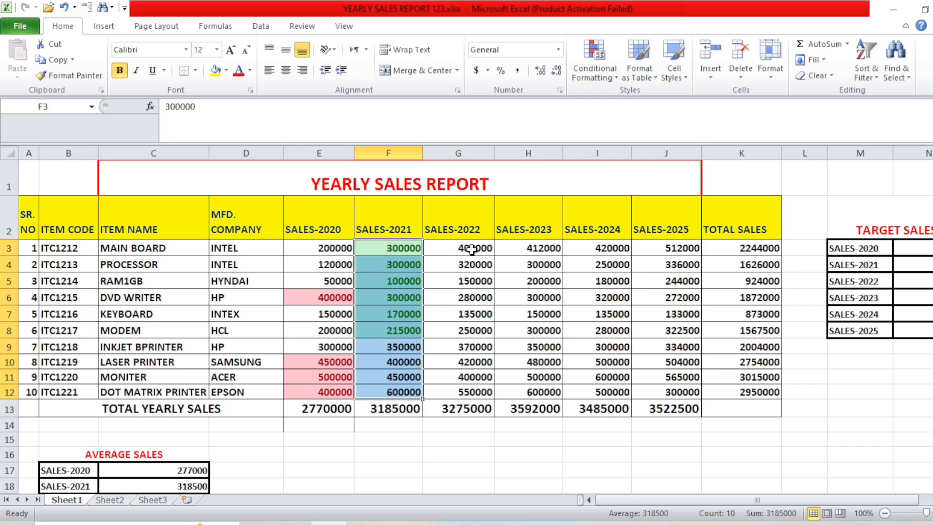
drag(472, 249, 464, 392)
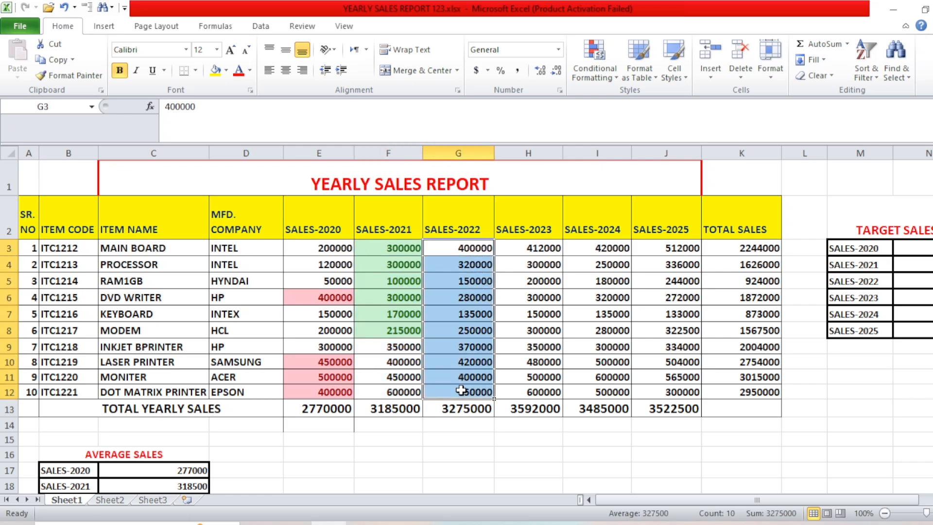
click(616, 79)
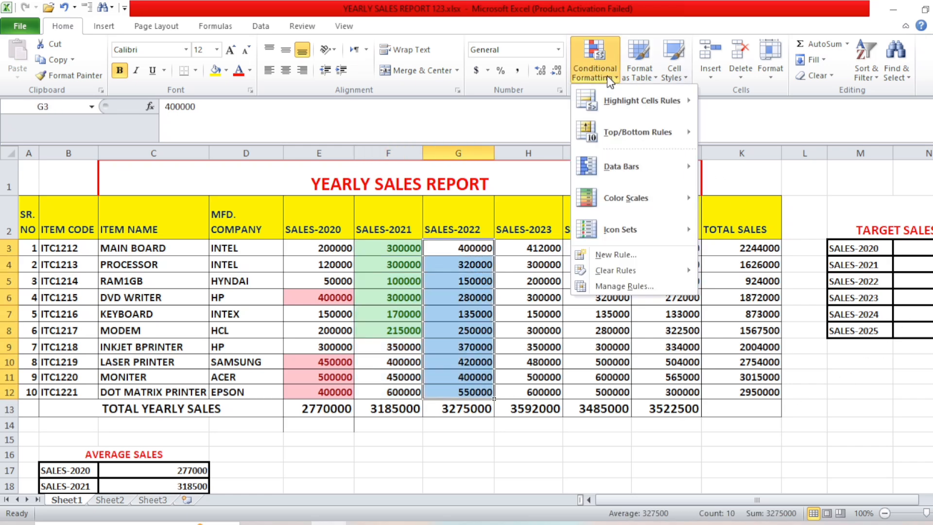
mouse_move(625, 97)
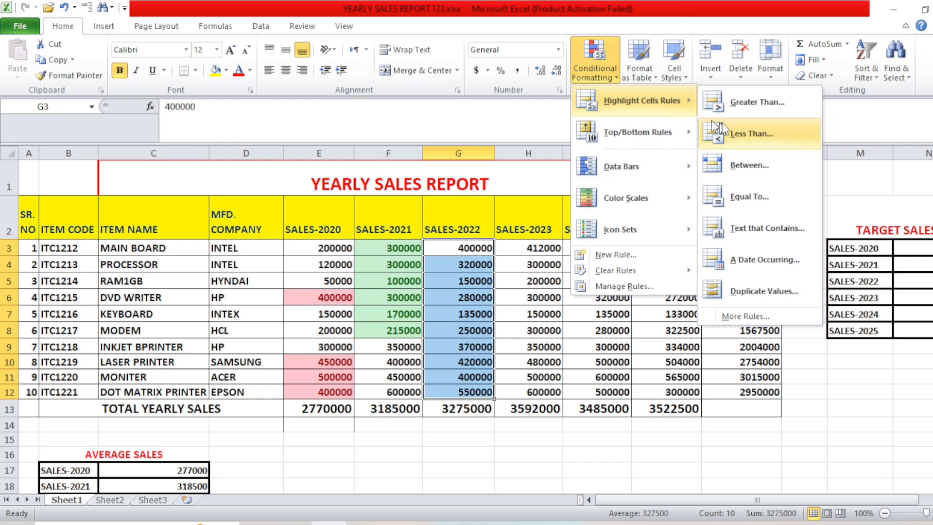
click(747, 162)
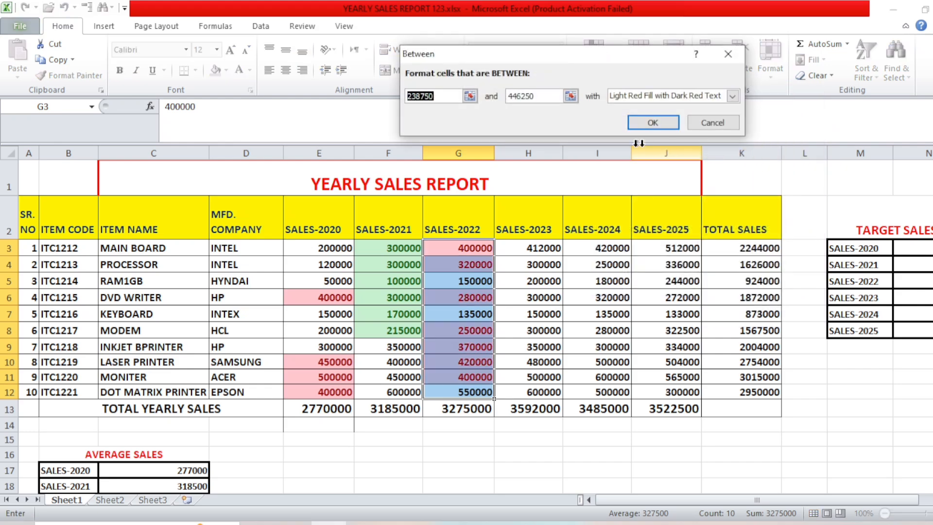
key(BackSpace)
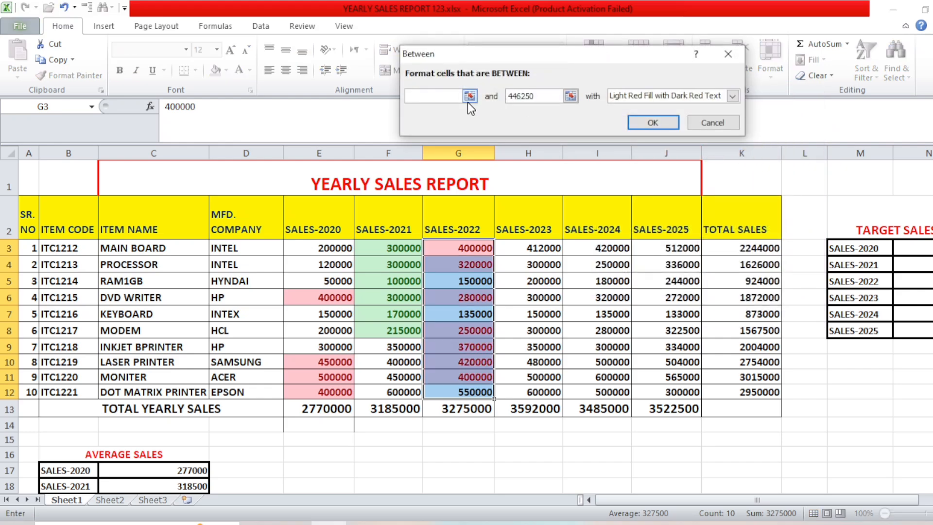
text(3150)
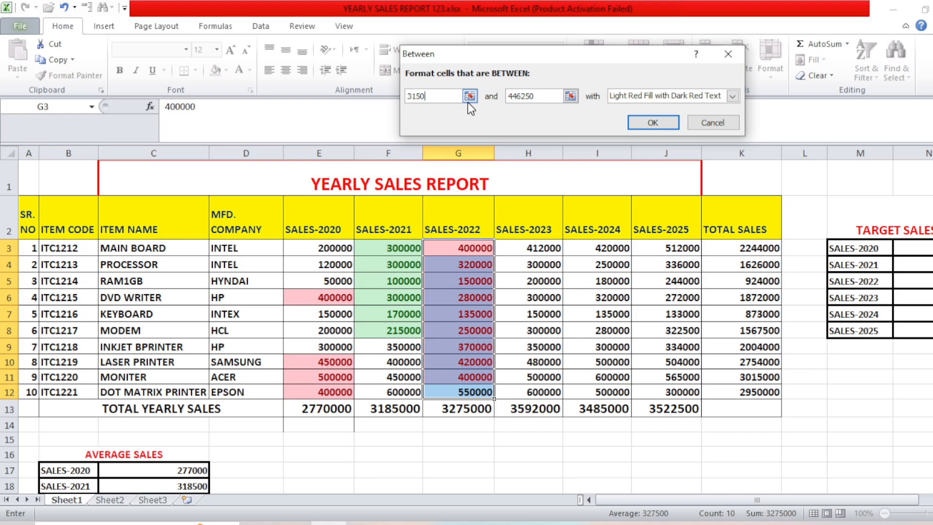
text(00)
click(553, 98)
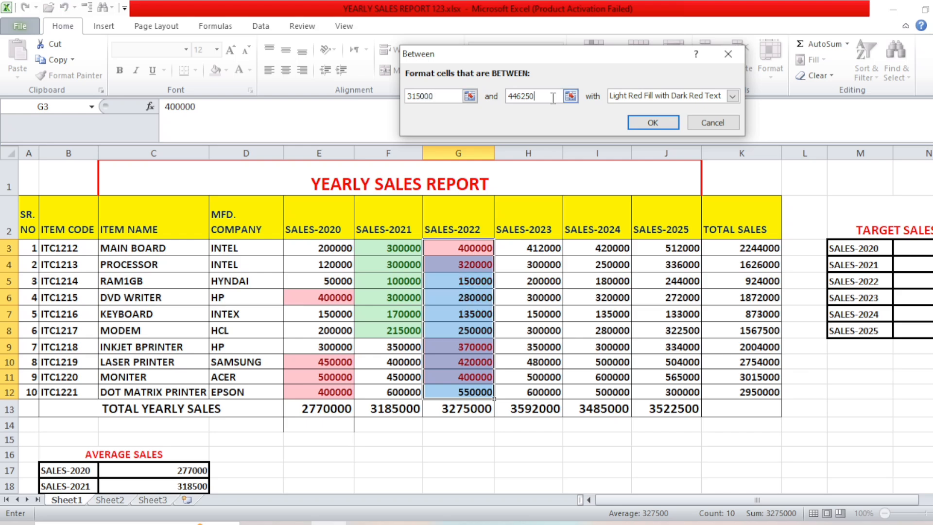
key(BackSpace)
key(BackSpace)
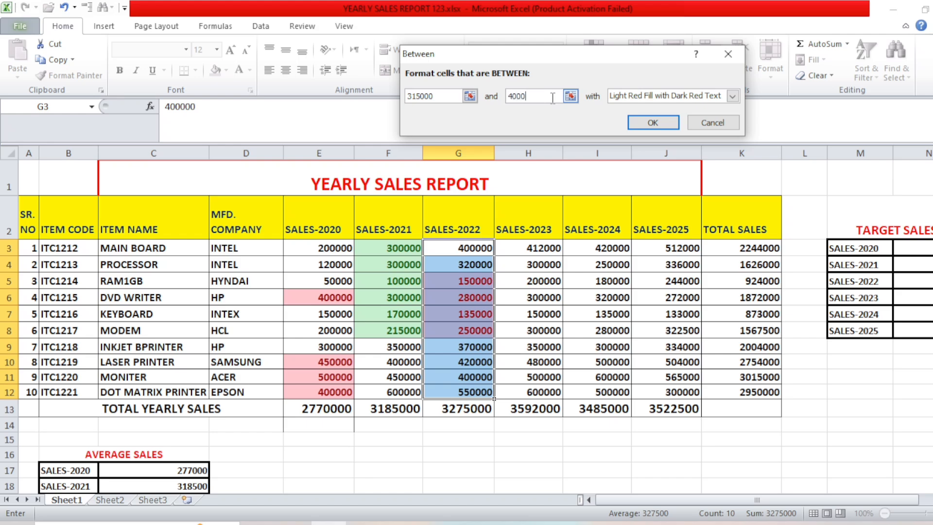
text(00)
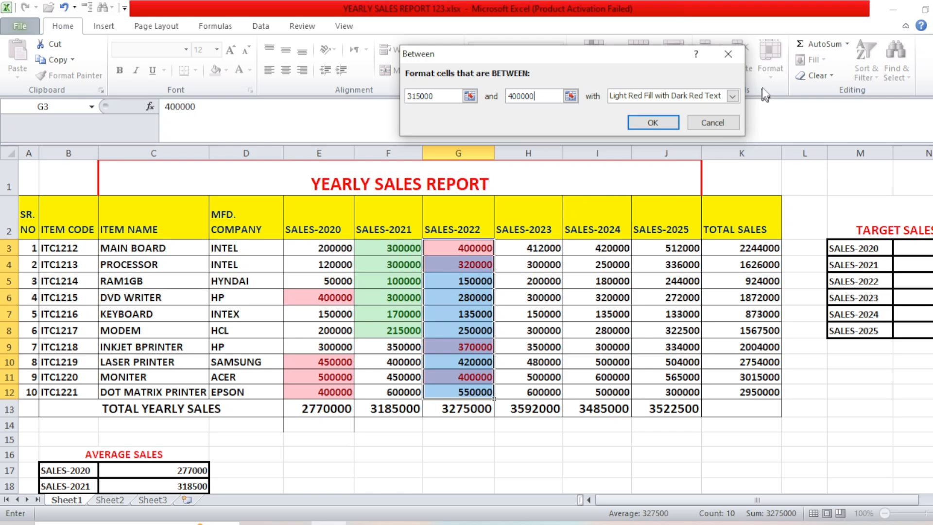
Step: Give the Between rule a custom format with a purple fill and apply it to the SALES-2022 values
click(732, 97)
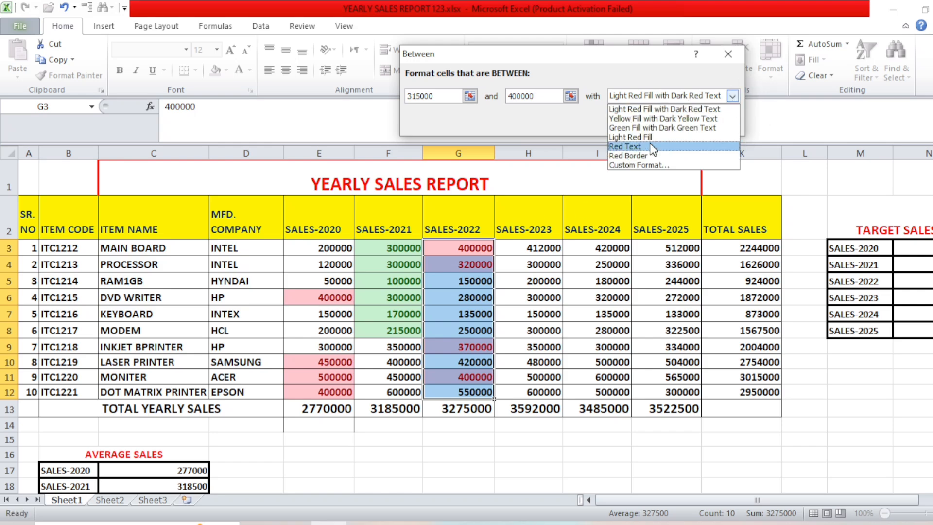
click(644, 165)
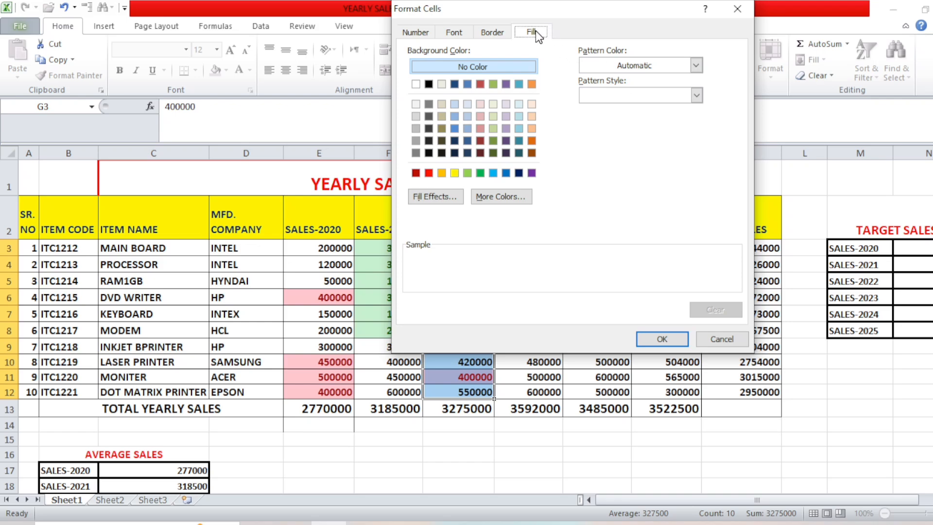
click(496, 197)
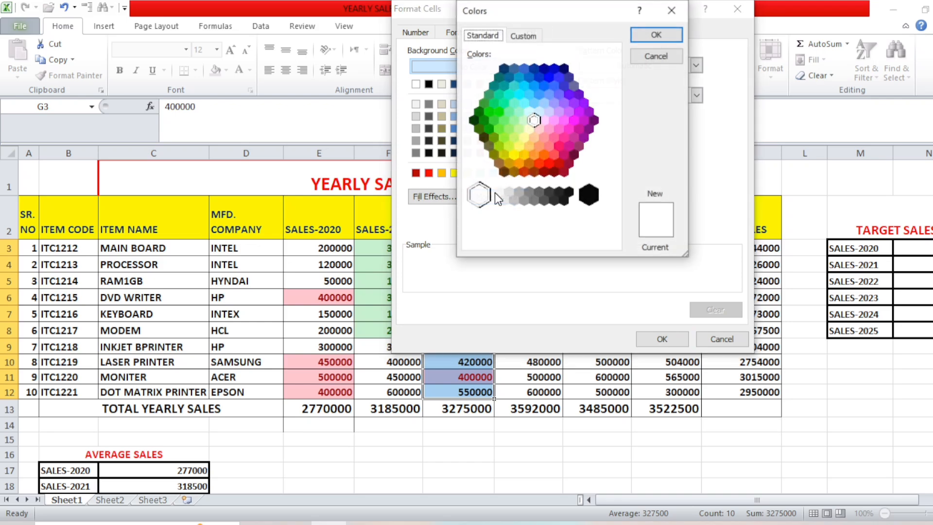
click(555, 138)
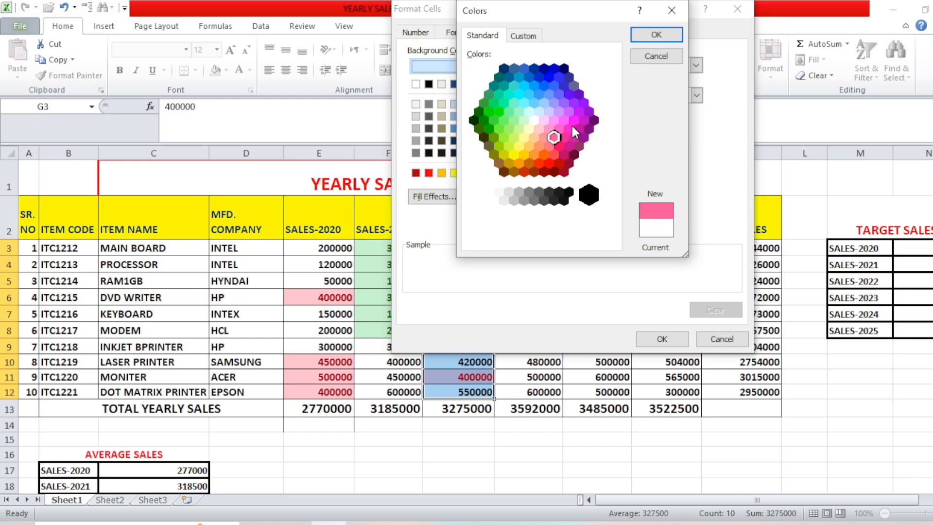
click(570, 128)
click(575, 103)
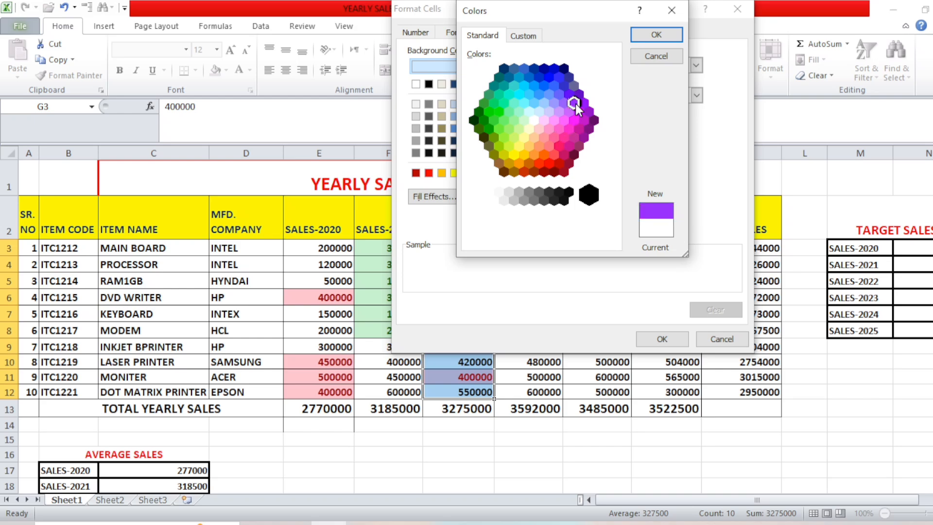
click(656, 35)
click(657, 338)
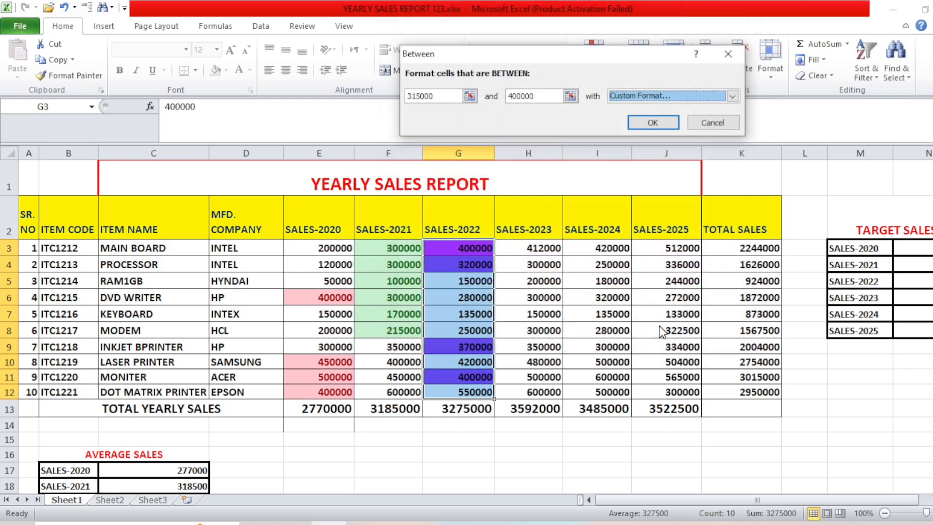
click(670, 127)
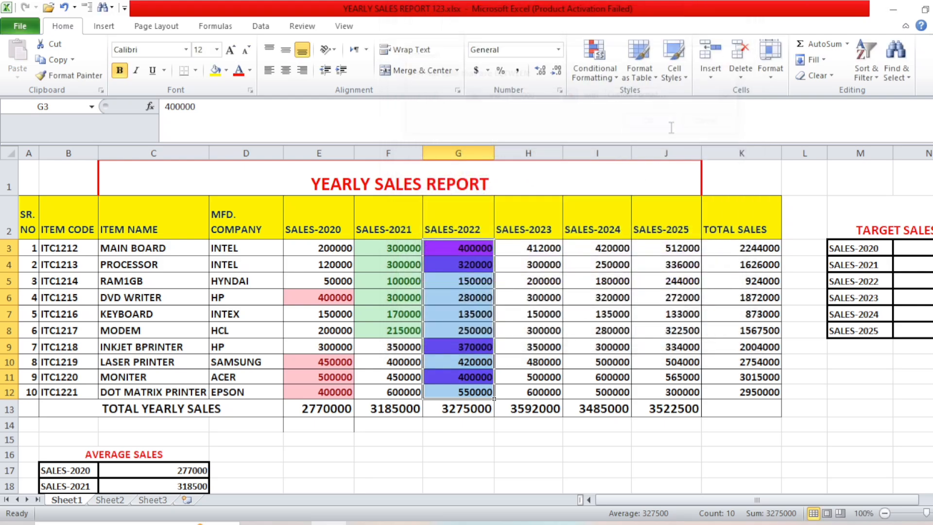
click(528, 371)
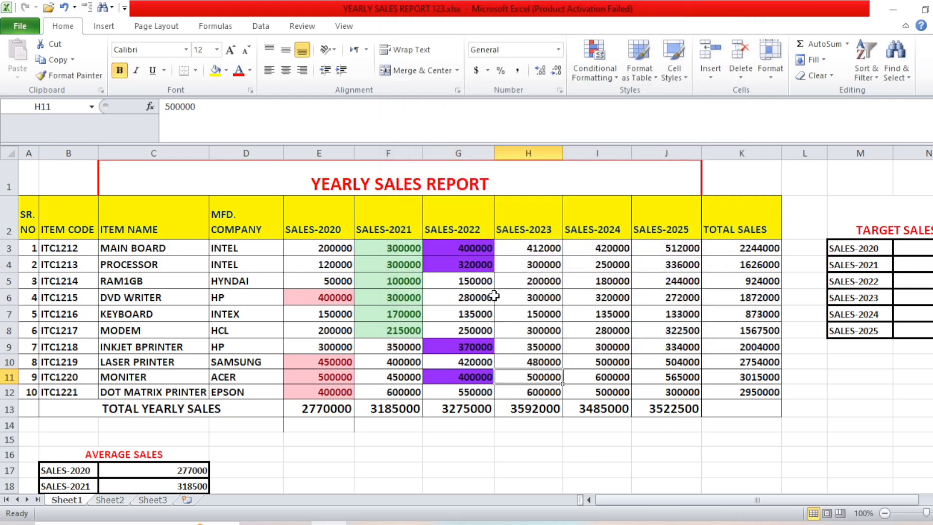
click(594, 71)
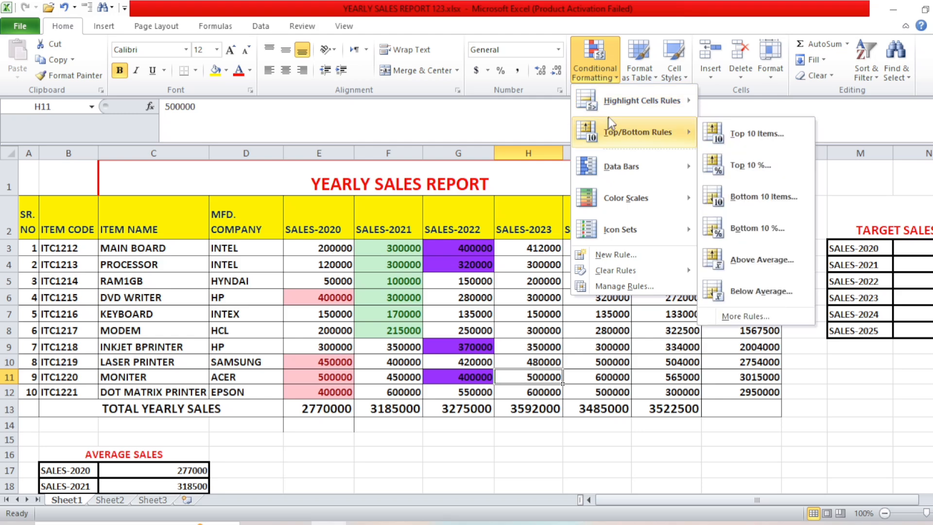
mouse_move(612, 110)
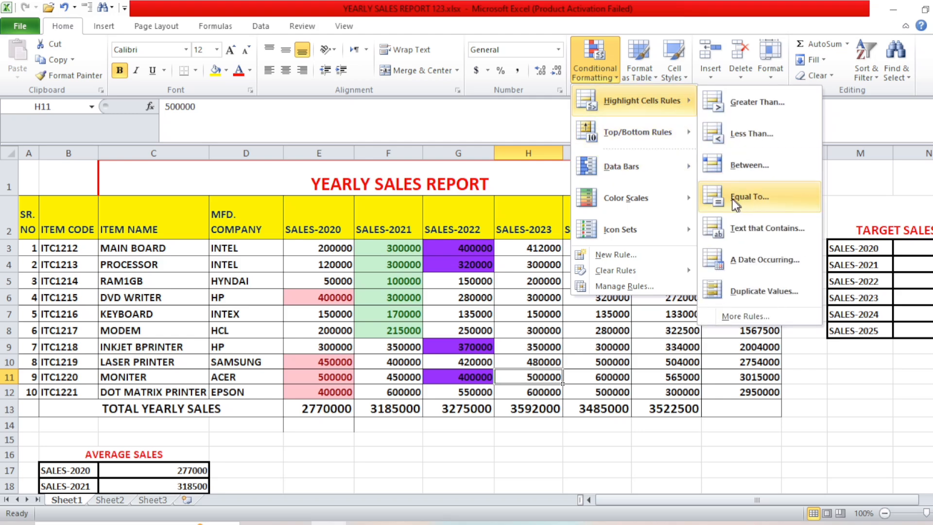
click(584, 355)
Step: Highlight SALES-2023 values in H3:H11 that are equal to 500000 with Light Red Fill with Dark Red Text
drag(544, 248, 540, 382)
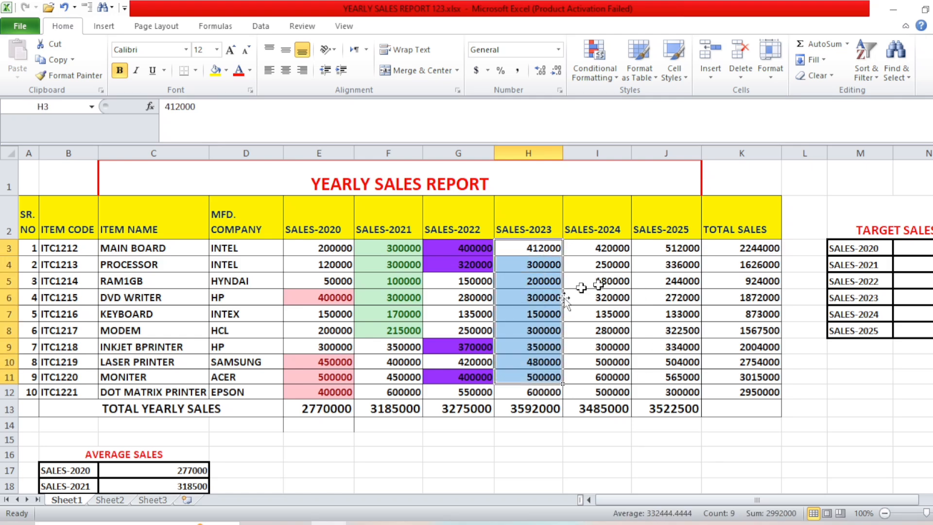
click(606, 77)
mouse_move(616, 103)
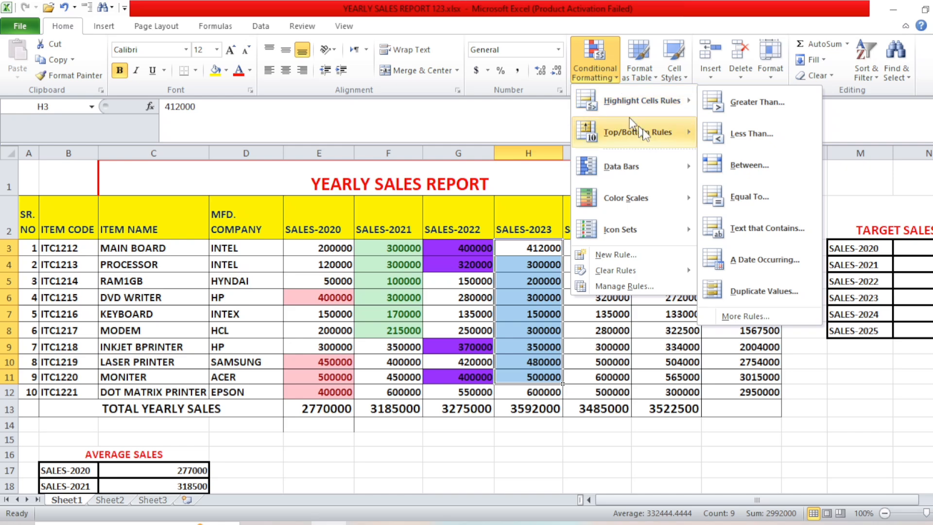
click(726, 195)
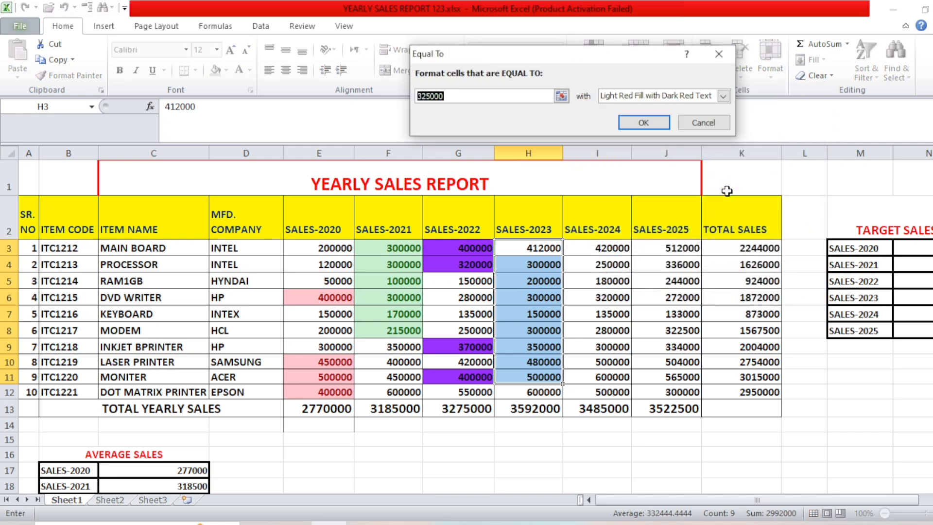
key(BackSpace)
text(500000)
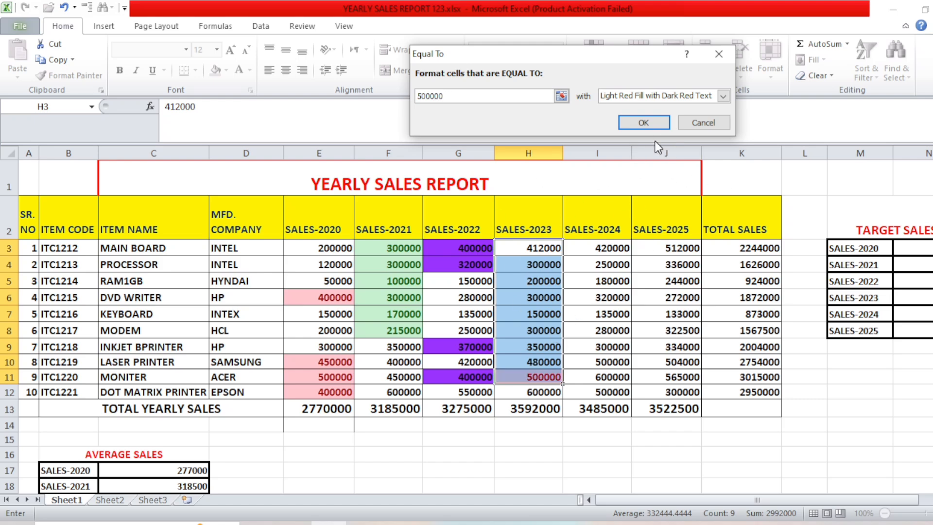
click(643, 123)
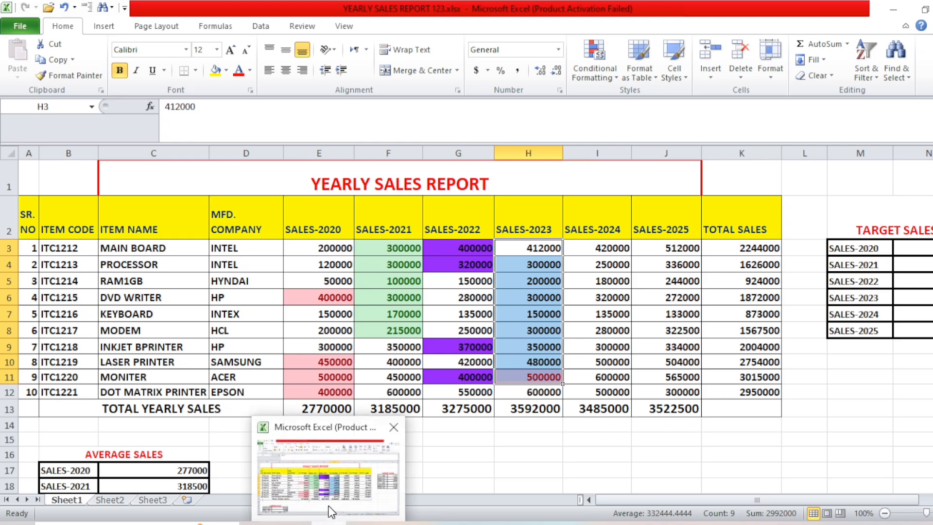
click(487, 422)
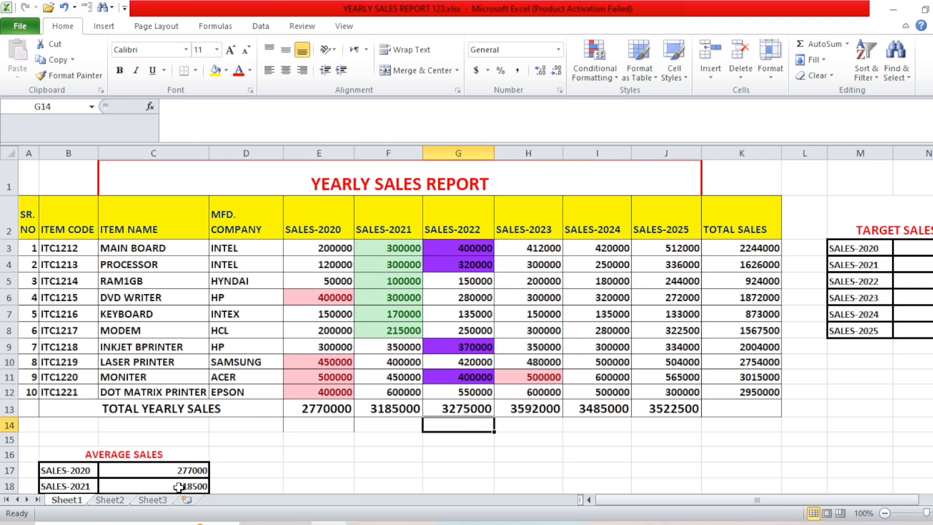
Step: Highlight SALES-2024 values in I3:I12 that are equal to 600000 with Light Red Fill with Dark Red Text
click(595, 376)
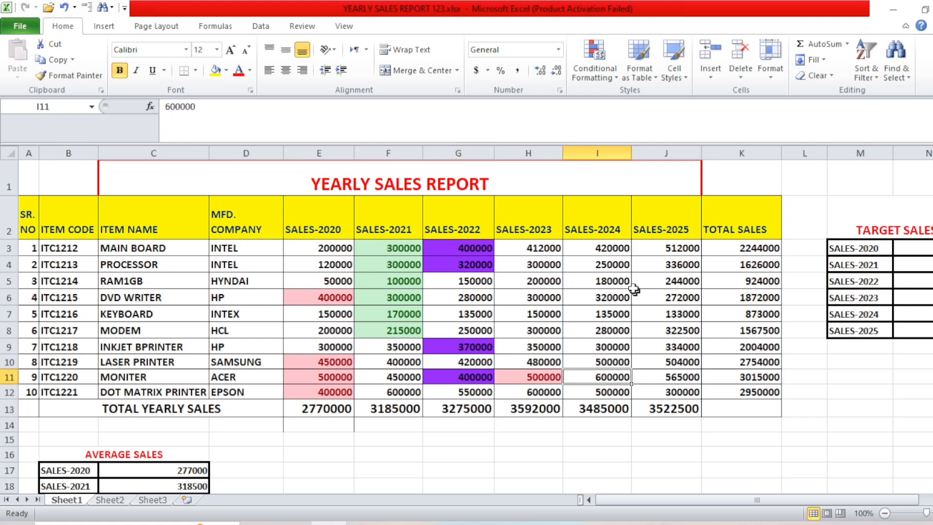
click(602, 246)
drag(597, 314, 596, 391)
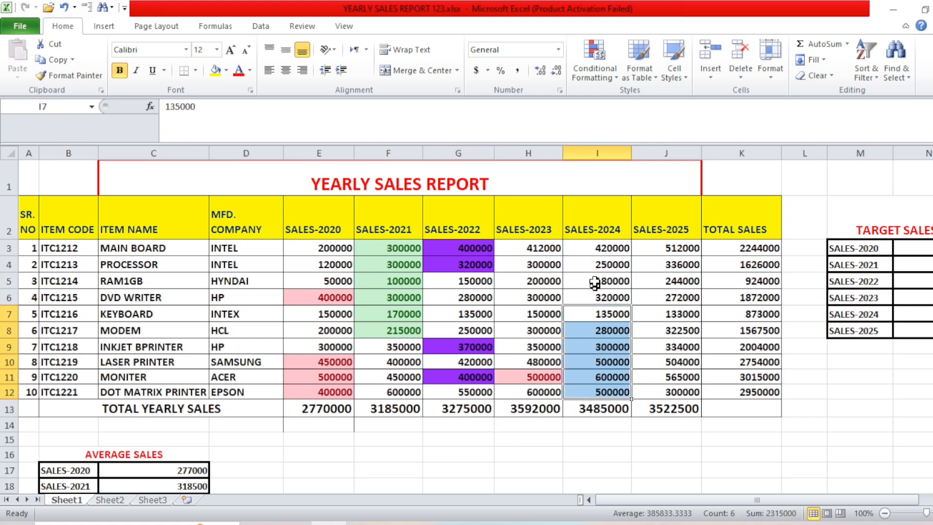
drag(602, 247, 594, 390)
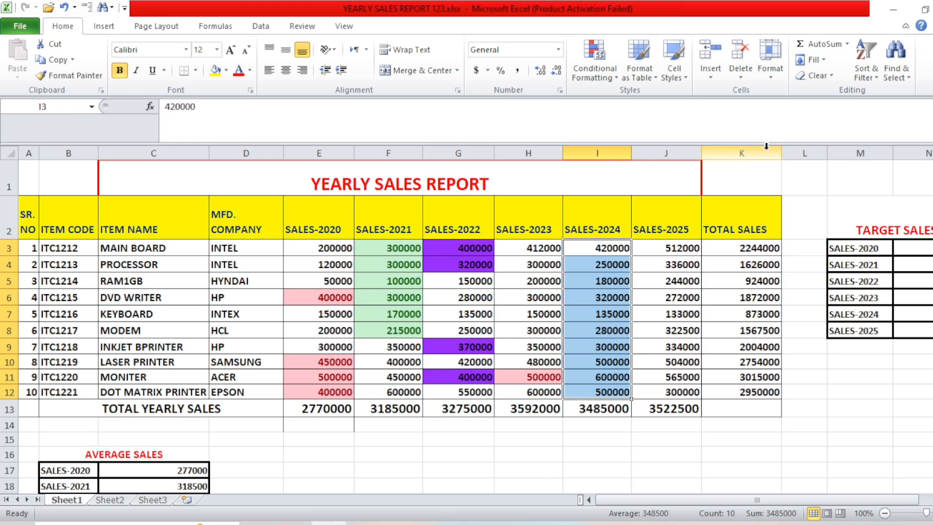
click(608, 65)
mouse_move(615, 110)
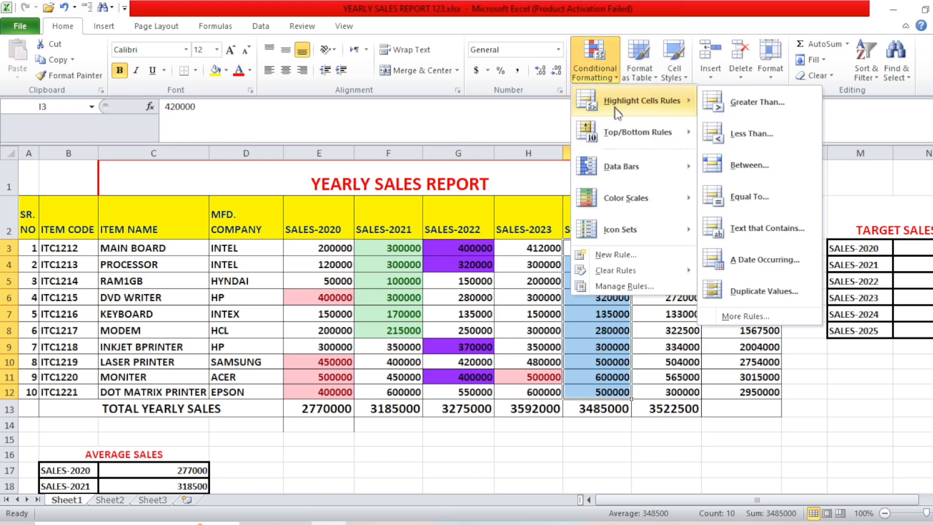
click(741, 188)
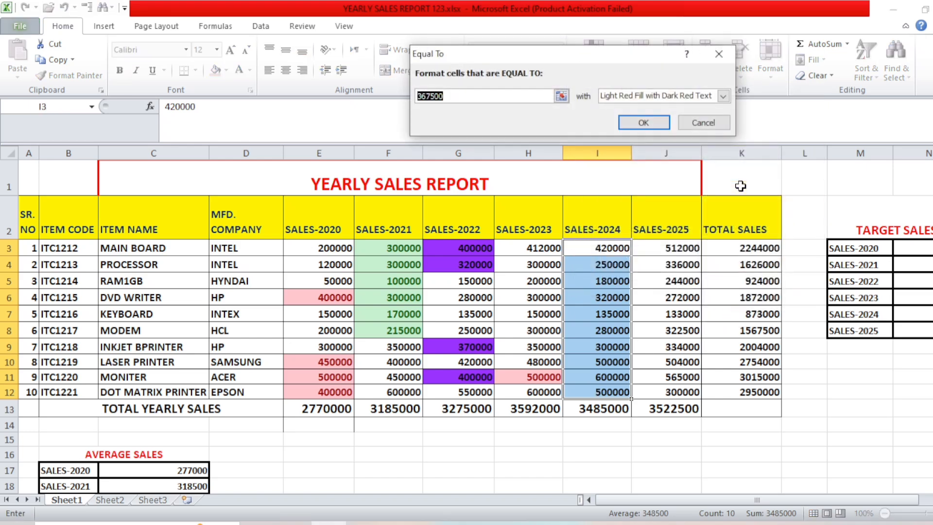
key(BackSpace)
text(600000)
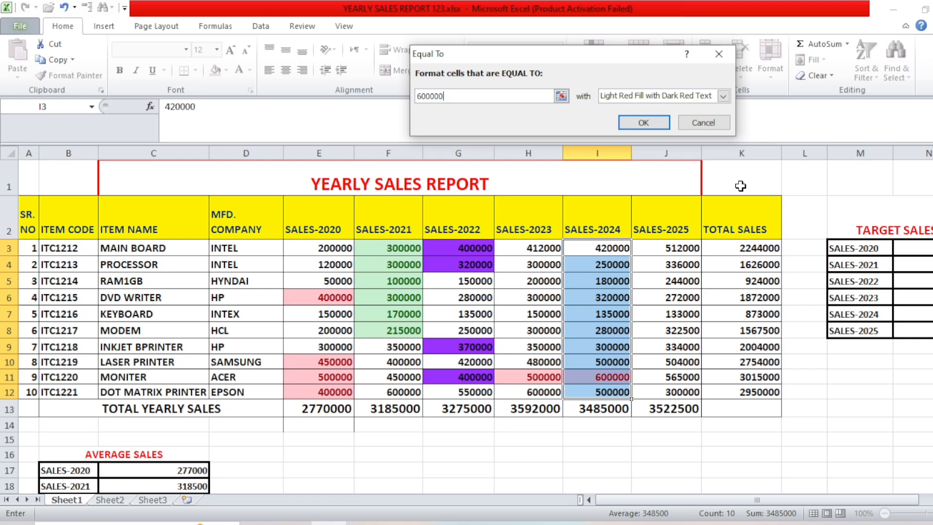
click(643, 123)
click(600, 71)
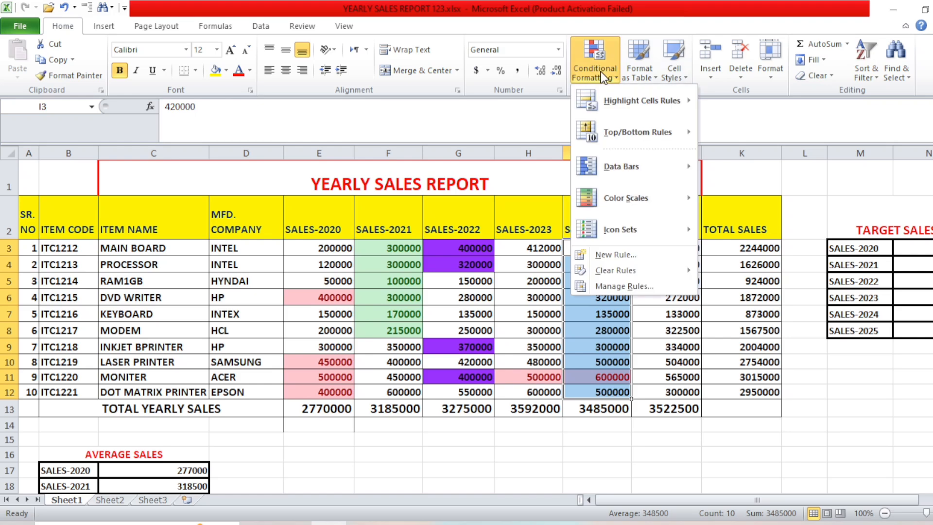
mouse_move(623, 110)
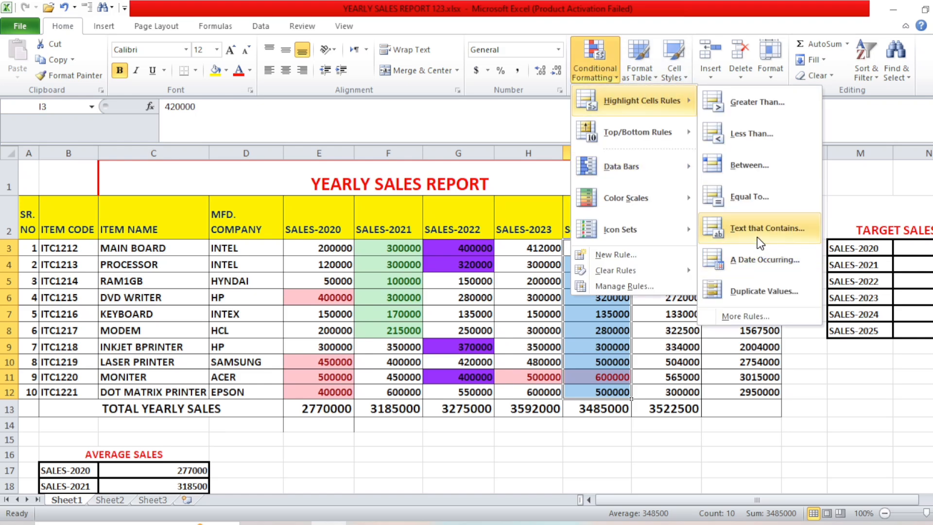
click(524, 487)
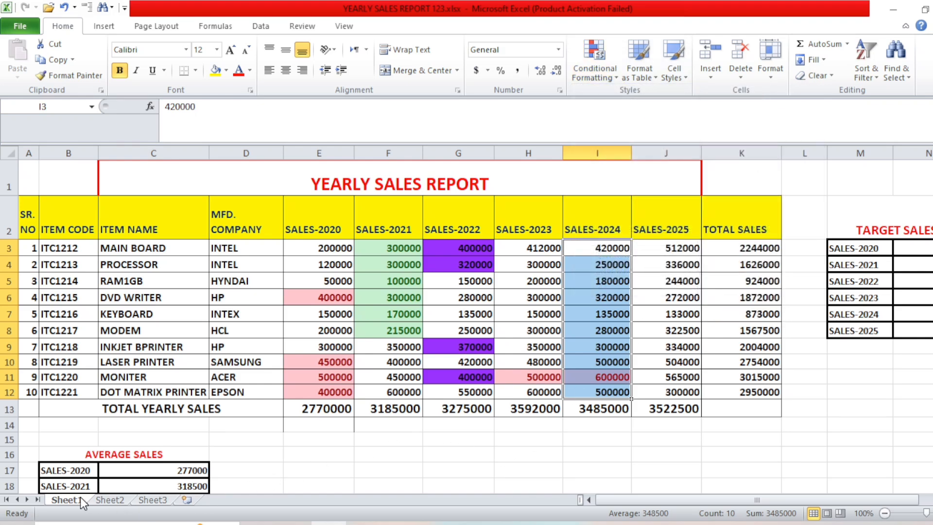
Step: Switch to the student progress report on Sheet2 and select cell D12
click(110, 499)
click(280, 388)
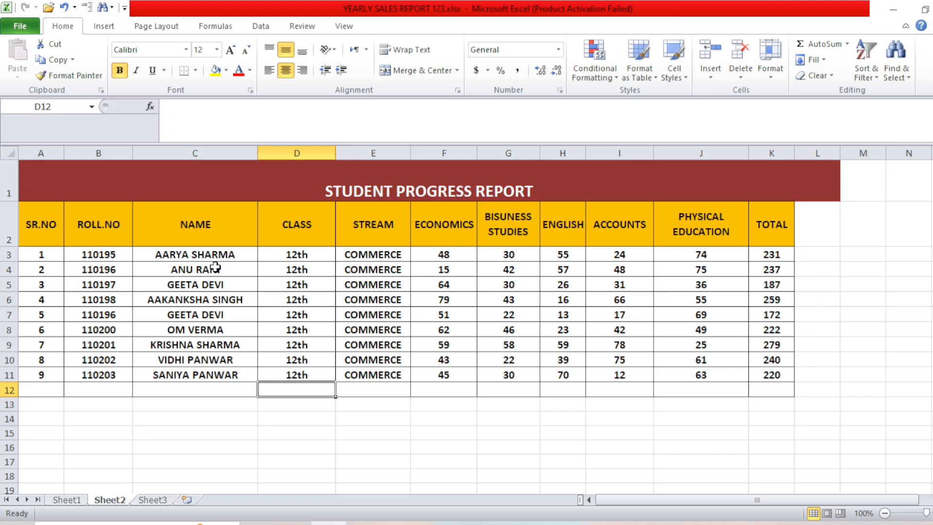
Step: Preview a Text That Contains highlight rule for one student's full name on the NAME values in C3:C11, and cancel it
drag(229, 256, 232, 377)
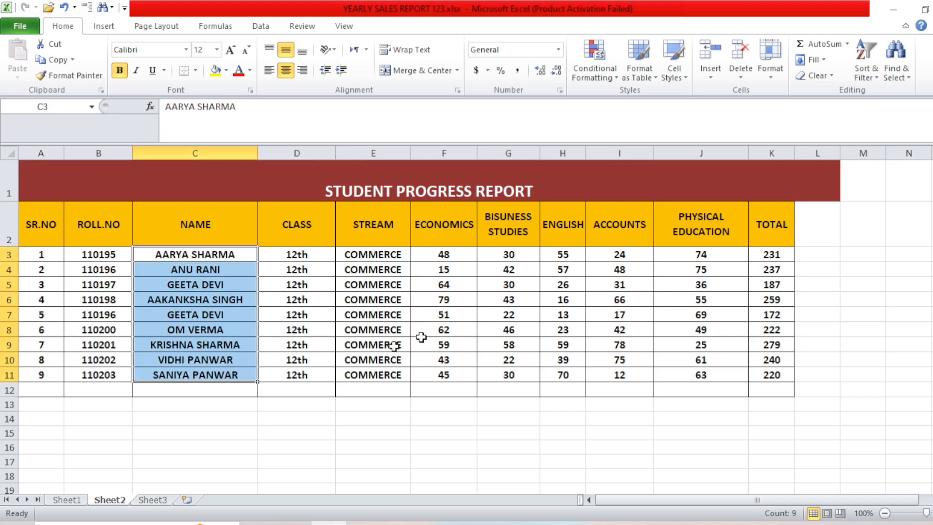
click(584, 80)
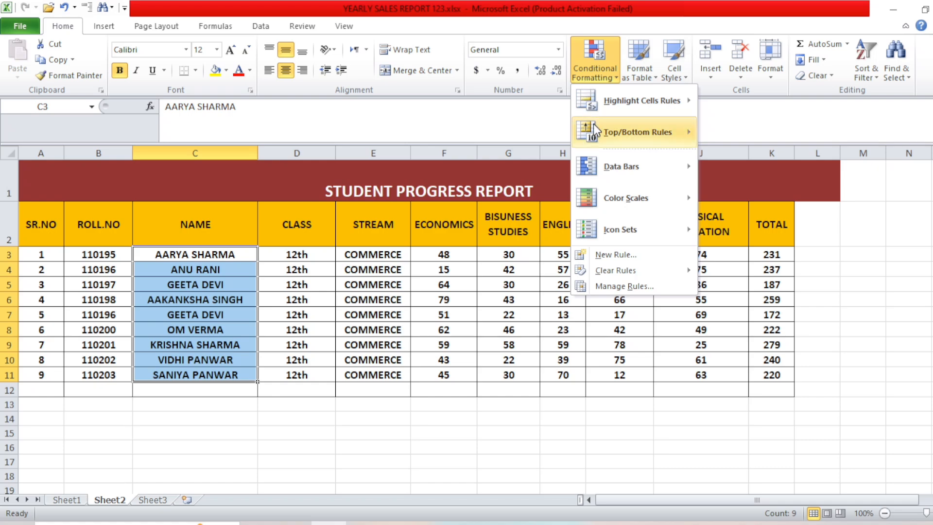
mouse_move(610, 103)
click(748, 224)
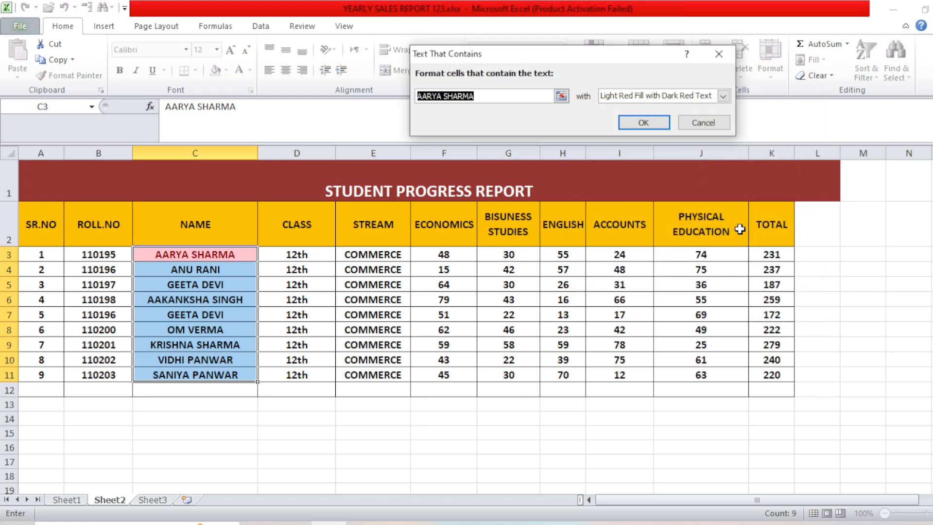
key(BackSpace)
text(GE)
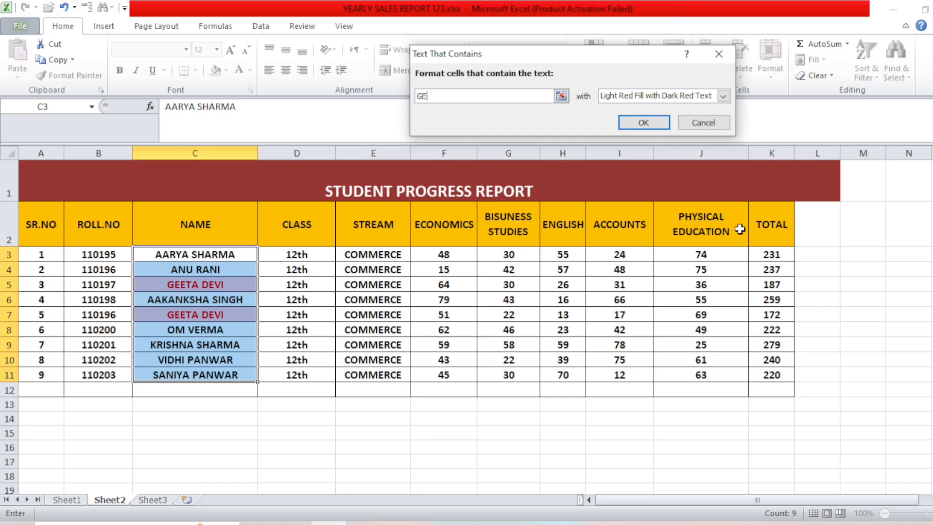
text(ETA DEVI)
click(714, 54)
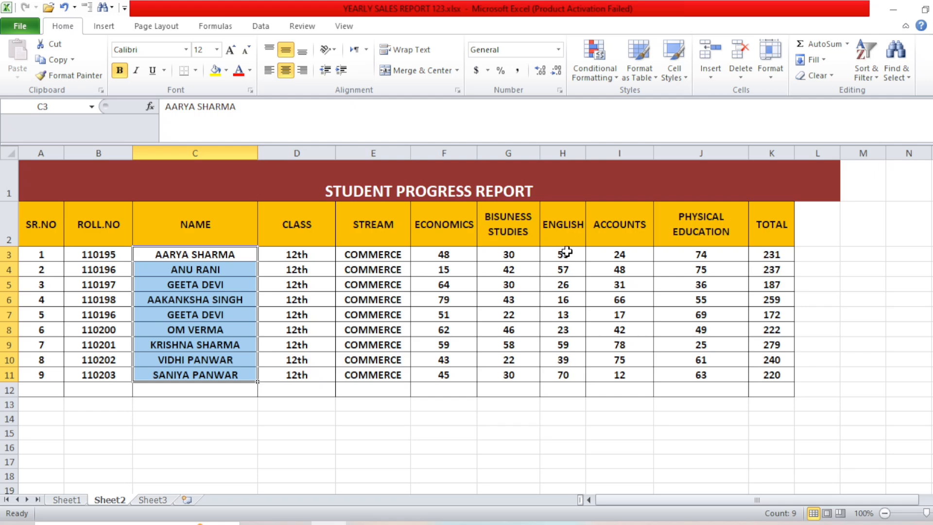
Step: Preview a Text That Contains highlight rule for 55 on the English marks in H3:H11, and cancel it
drag(564, 253, 563, 373)
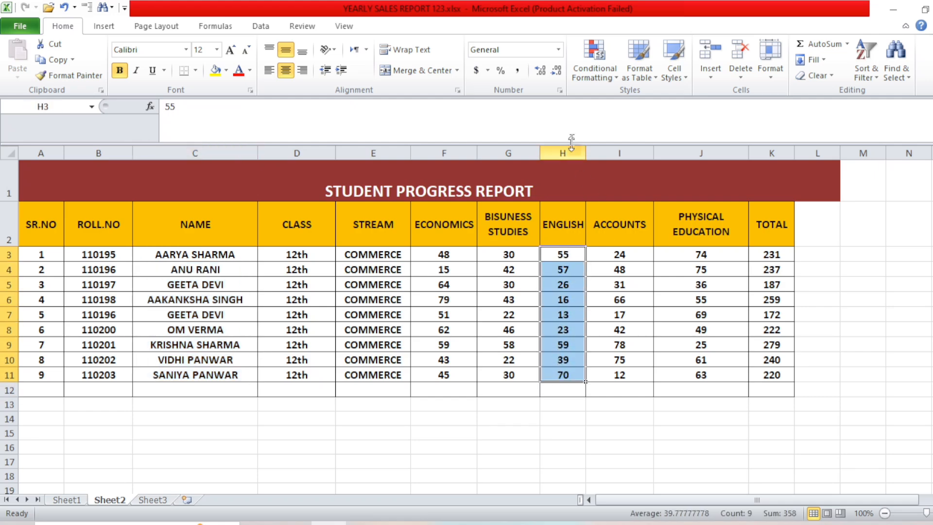
click(589, 54)
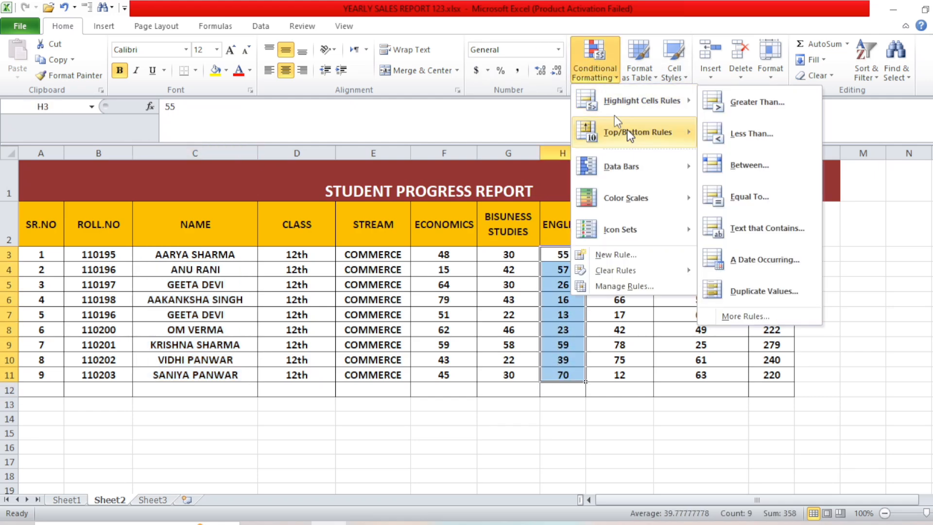
click(745, 235)
text(55)
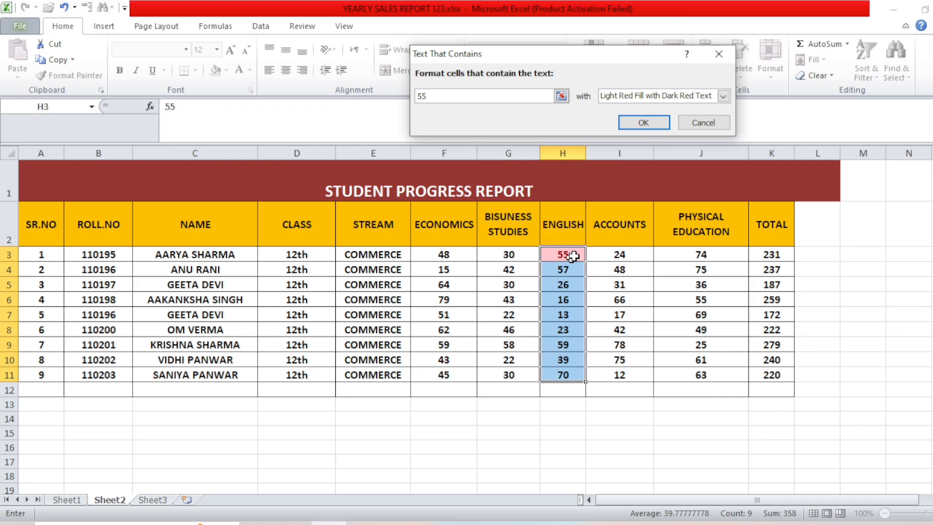
click(731, 62)
click(603, 71)
mouse_move(645, 115)
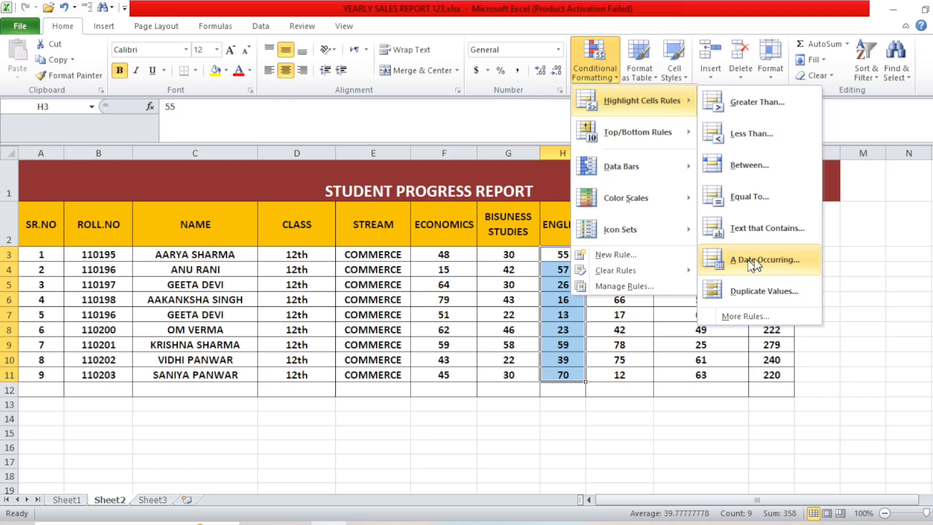
click(377, 463)
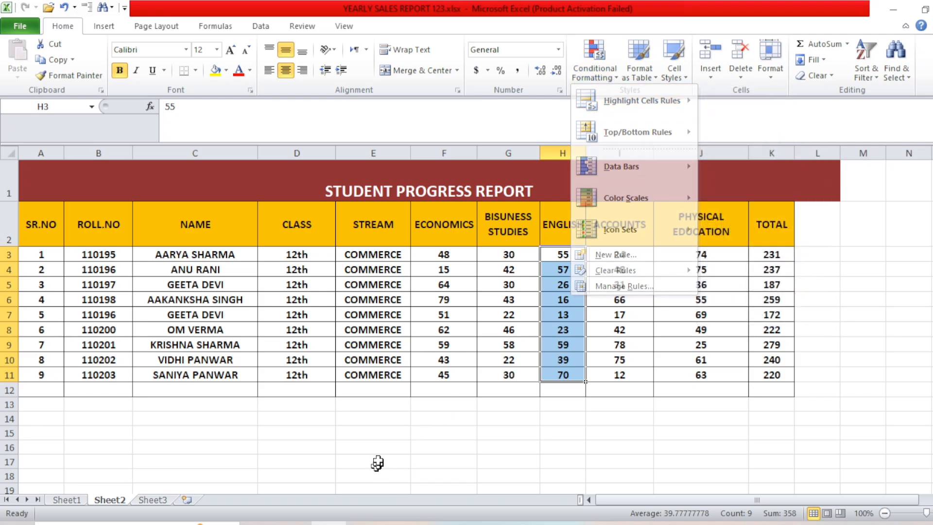
Step: Enter the current date, 09-02-2026, as a fixed value in cell E14 below the student table
click(370, 426)
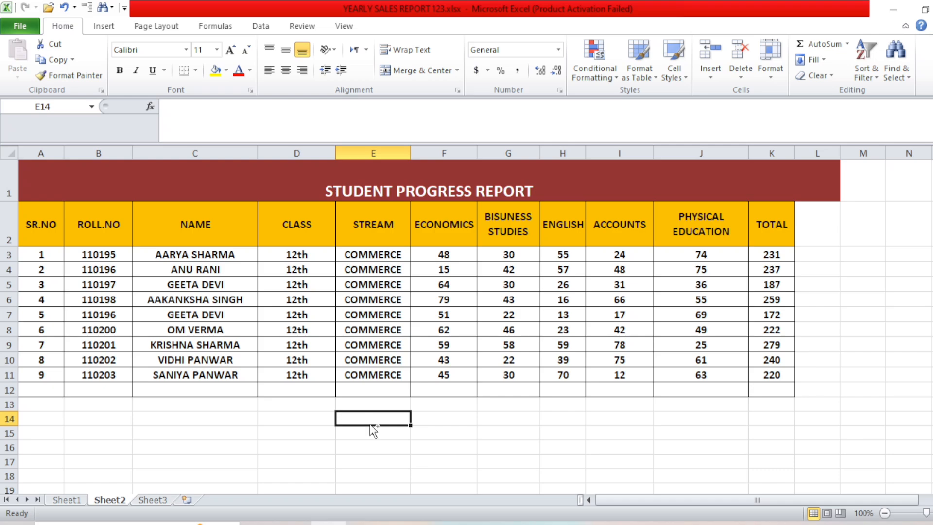
key(ctrl+semicolon)
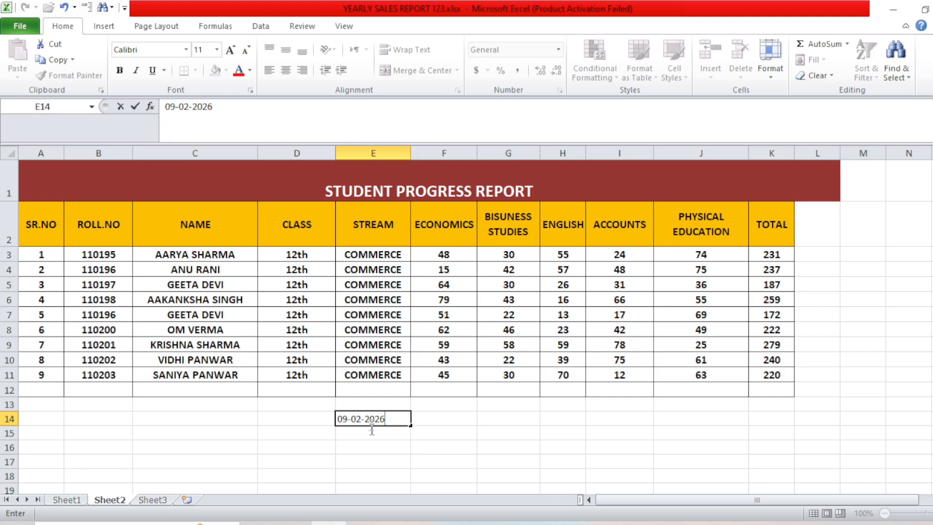
key(Up)
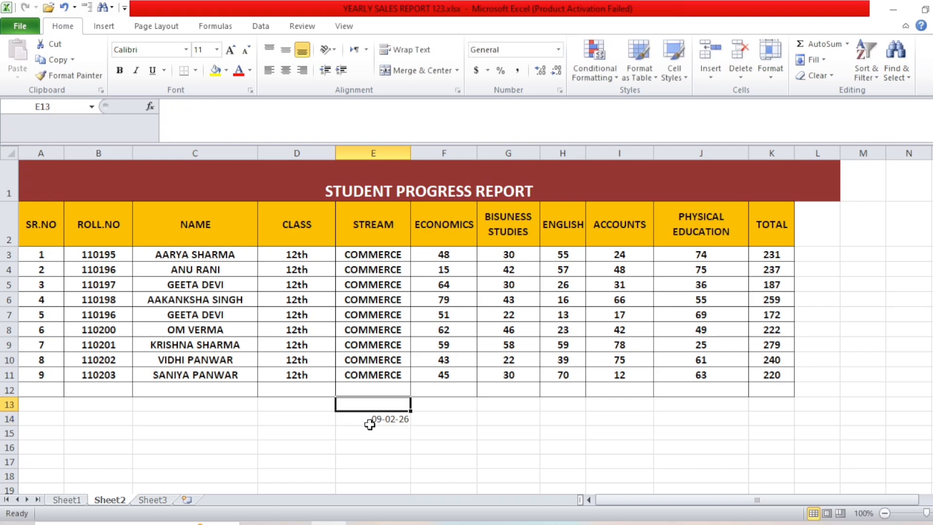
Step: Enter the formula =TODAY() in cell E13
text(=)
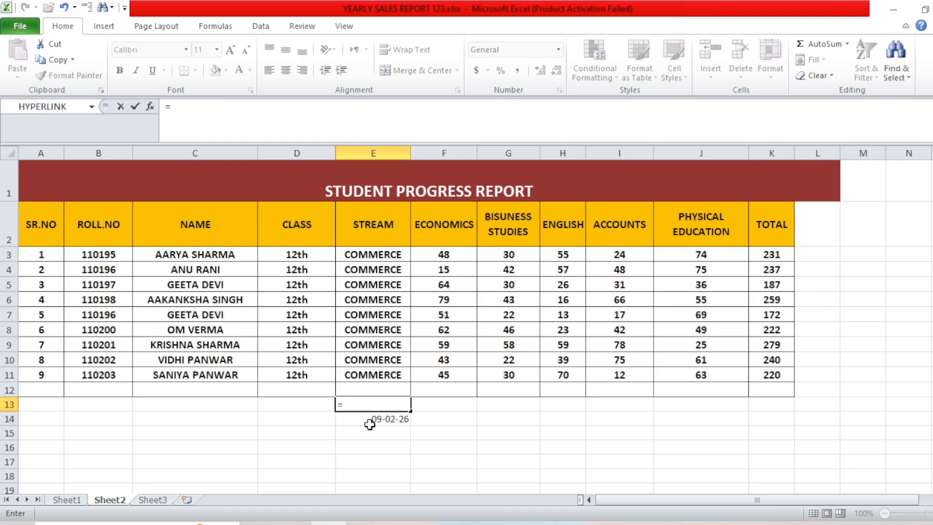
text(TODAY)
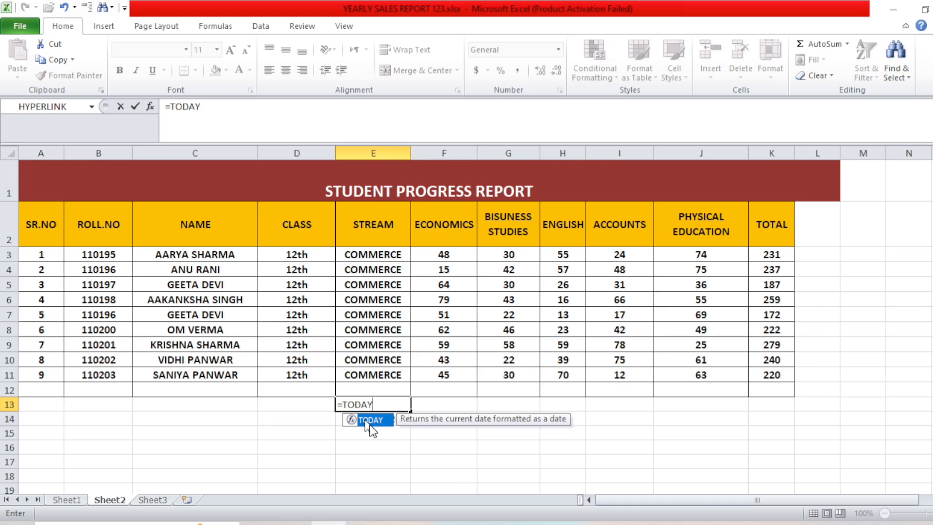
double_click(371, 420)
text())
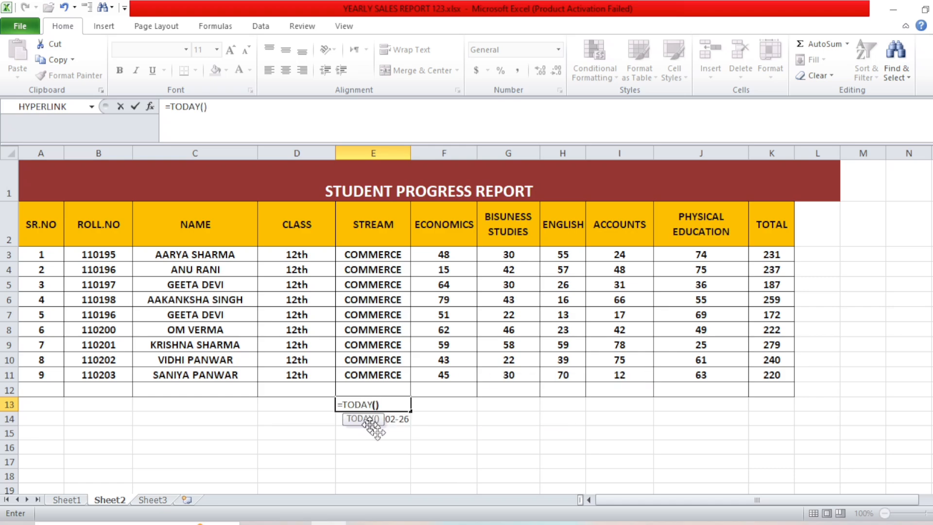
key(Return)
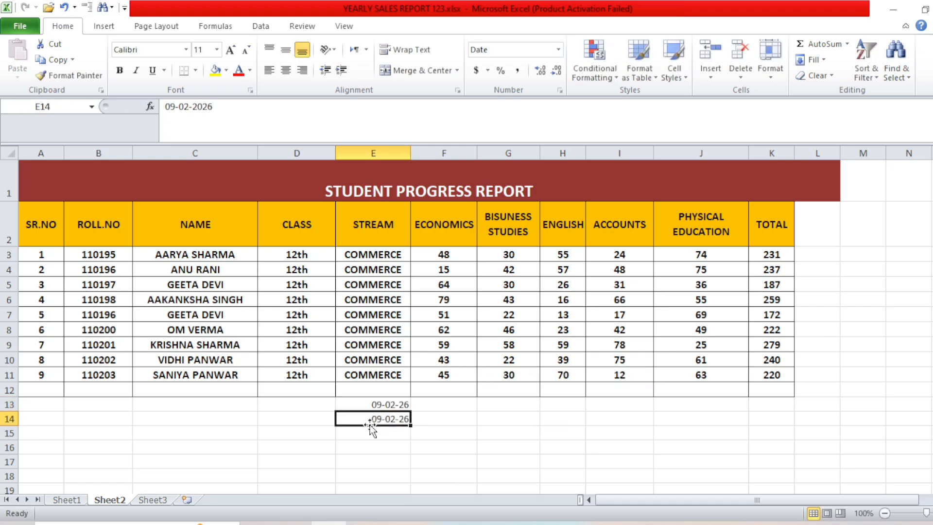
Step: Replace the formula in cell E13 with =TODAY()-1 to produce the previous day's date
key(Up)
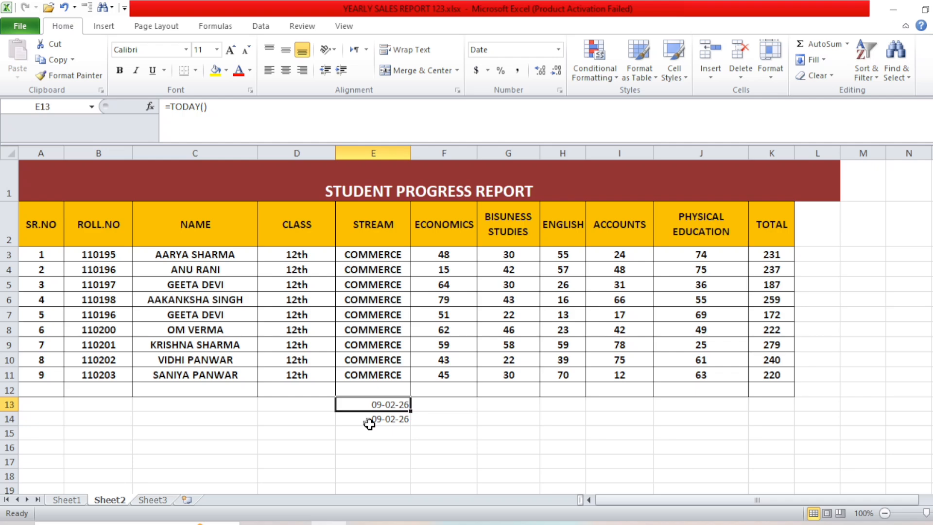
text(=T)
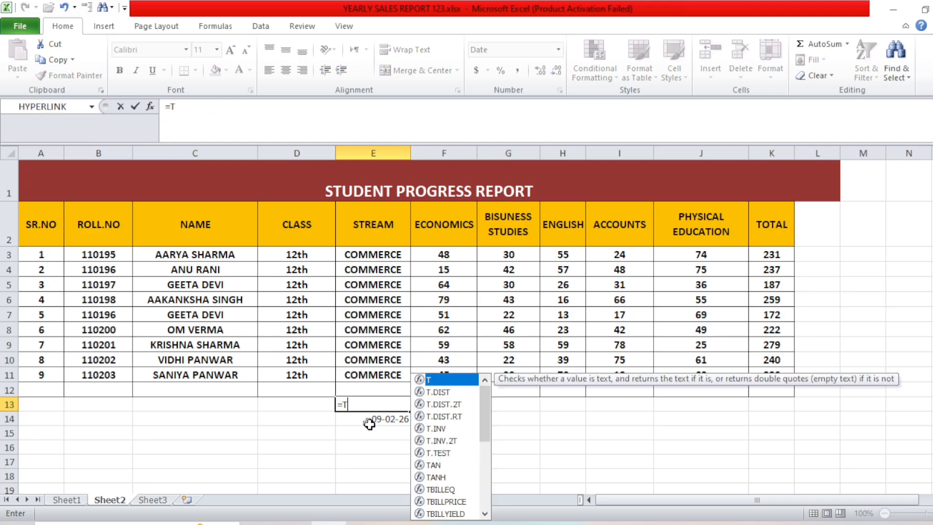
text(ODAY)
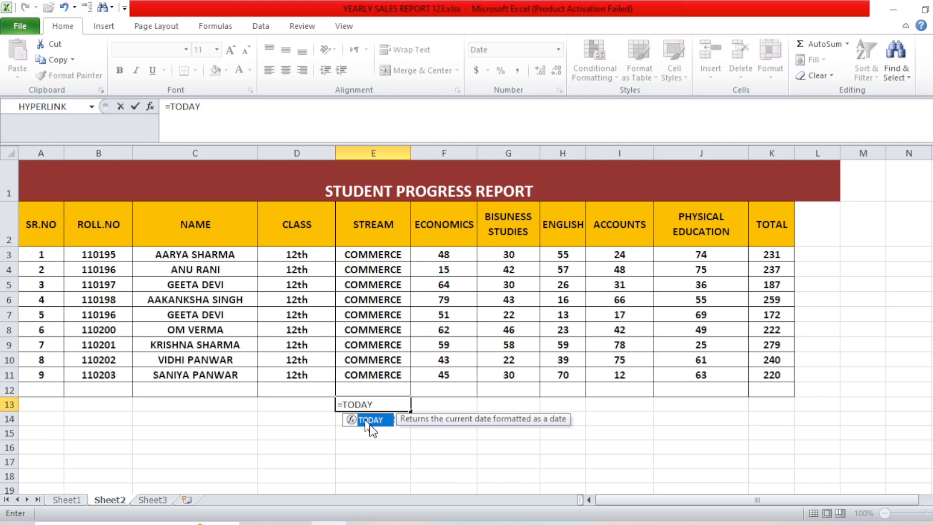
double_click(370, 421)
text())
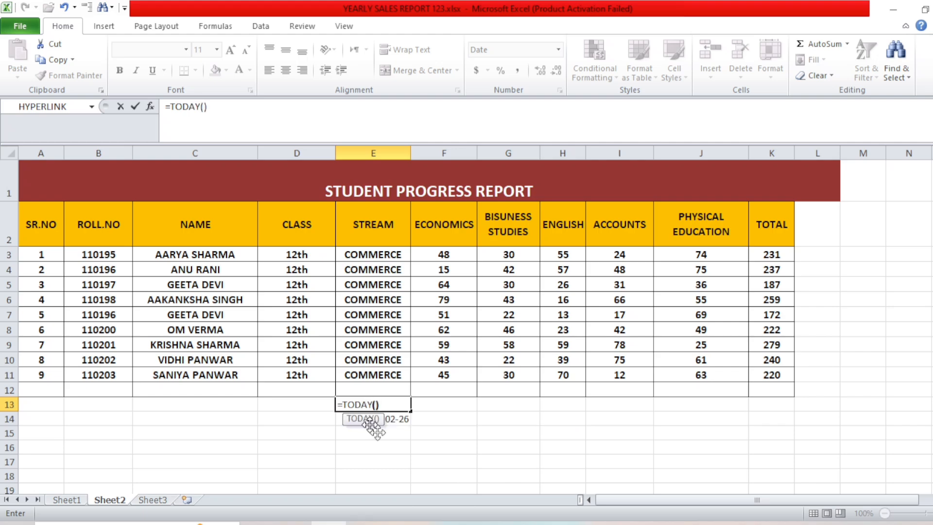
text(-1)
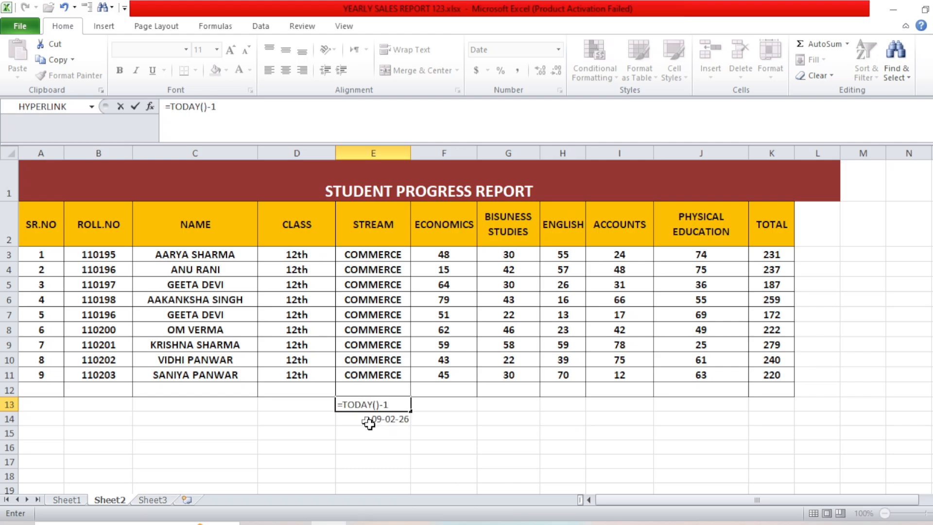
key(Return)
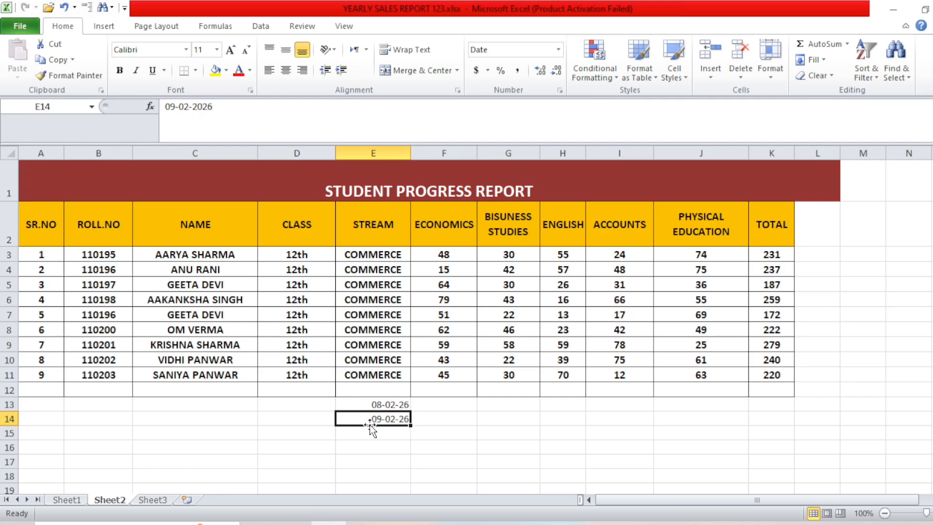
Step: Enter the formula =TODAY()+1 in cell E15 to produce the next day's date
key(Return)
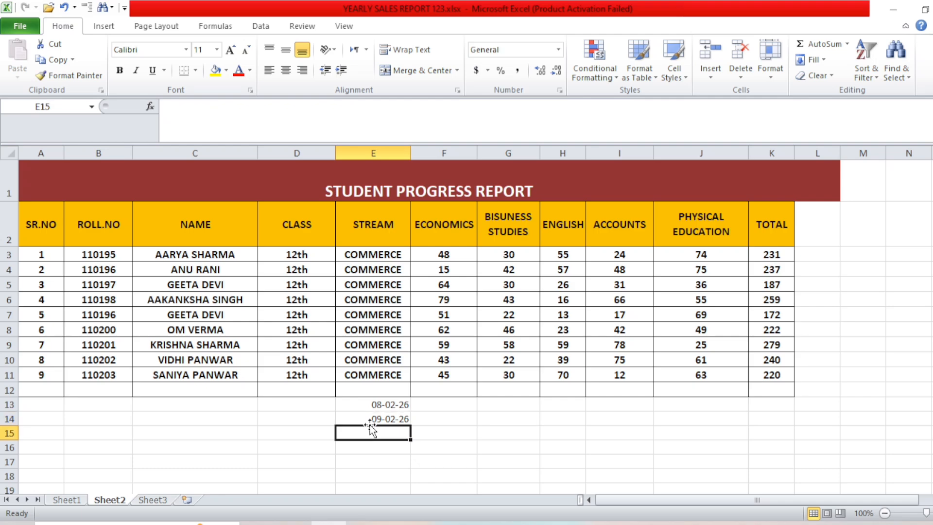
text(=TO)
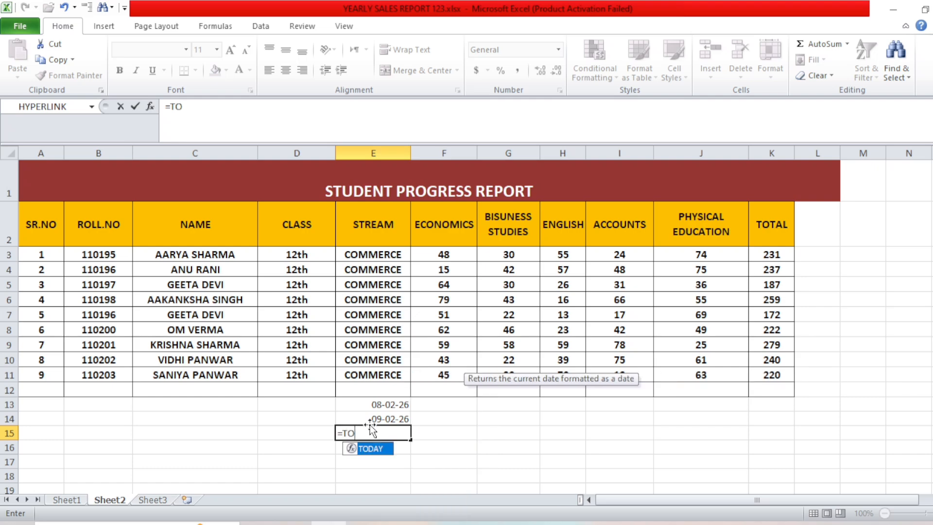
text(DAY)
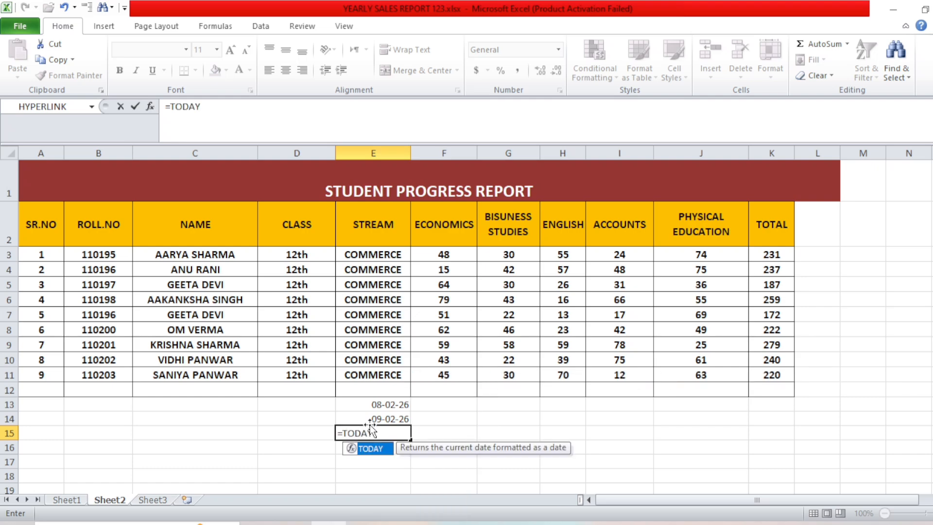
text(()+1)
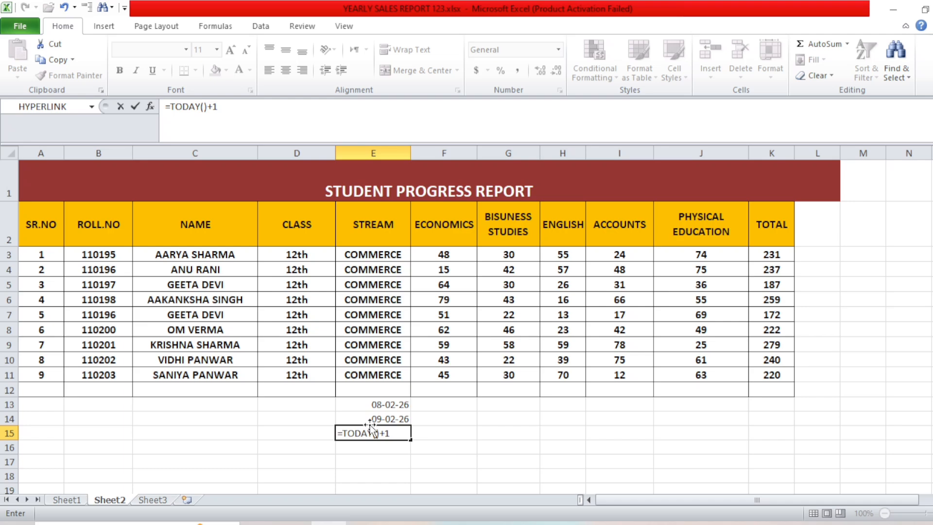
key(Return)
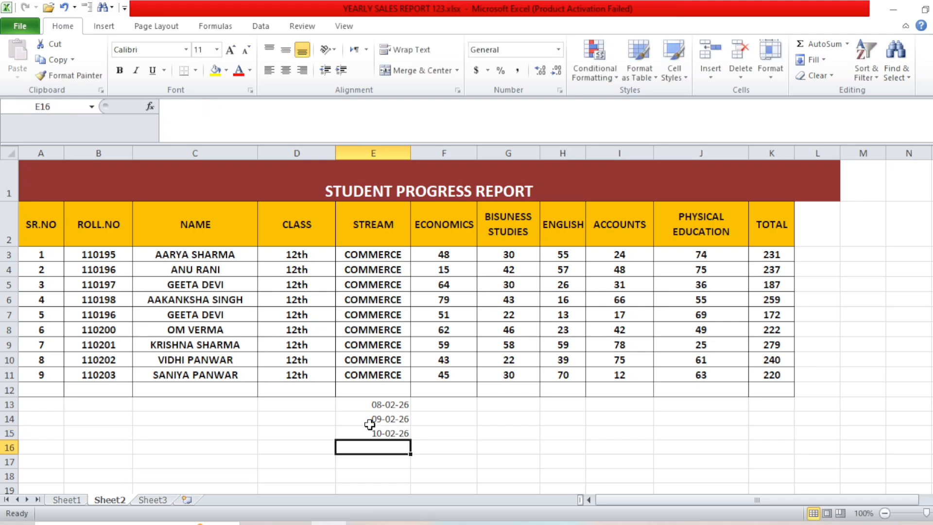
Step: Enter the formula =TODAY()+2 in cell E16 to produce the date two days ahead
text(=)
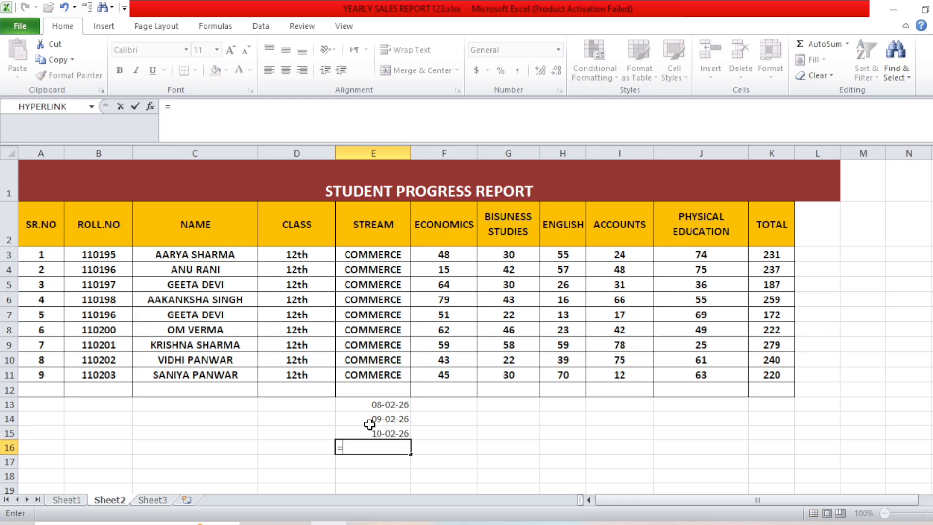
text(TOD)
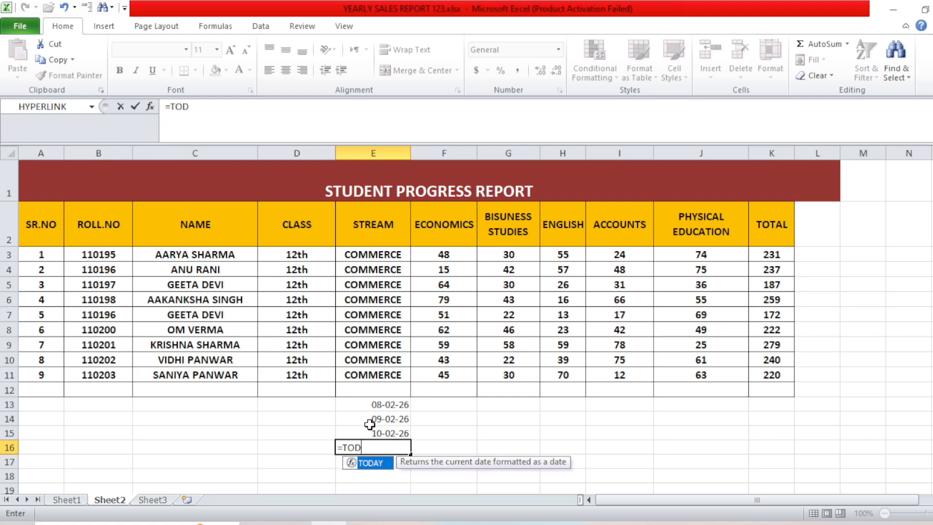
text(AY()+2)
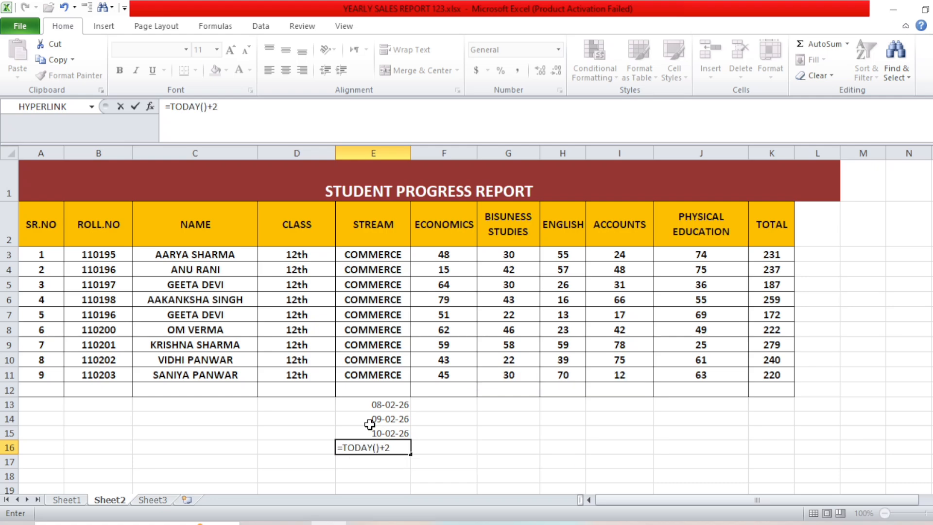
key(Return)
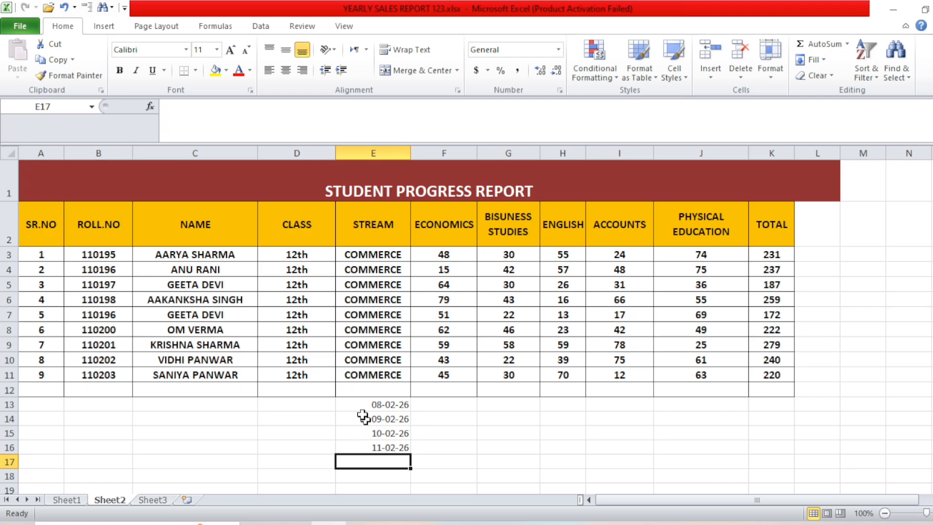
Step: Start an A Date Occurring highlight rule on the dates in E13:E16 and preview it for Today and Yesterday
drag(388, 404, 389, 446)
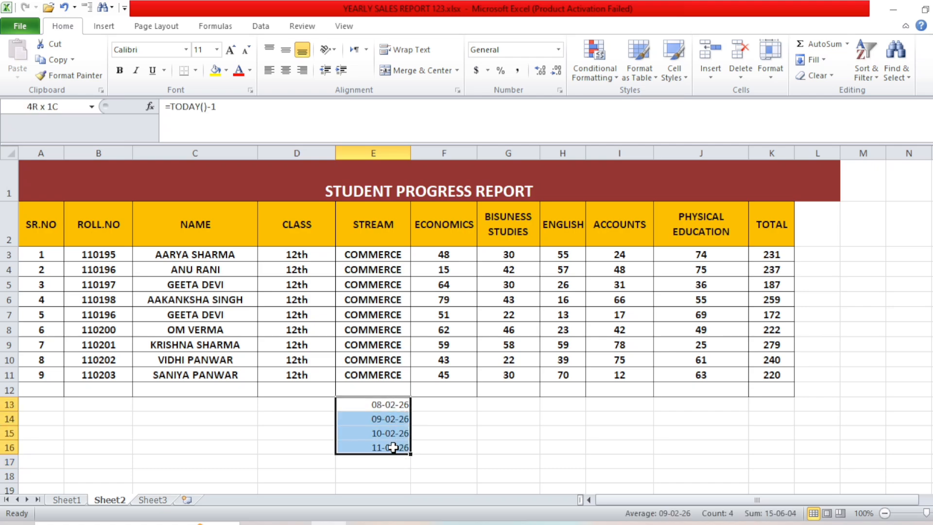
click(589, 78)
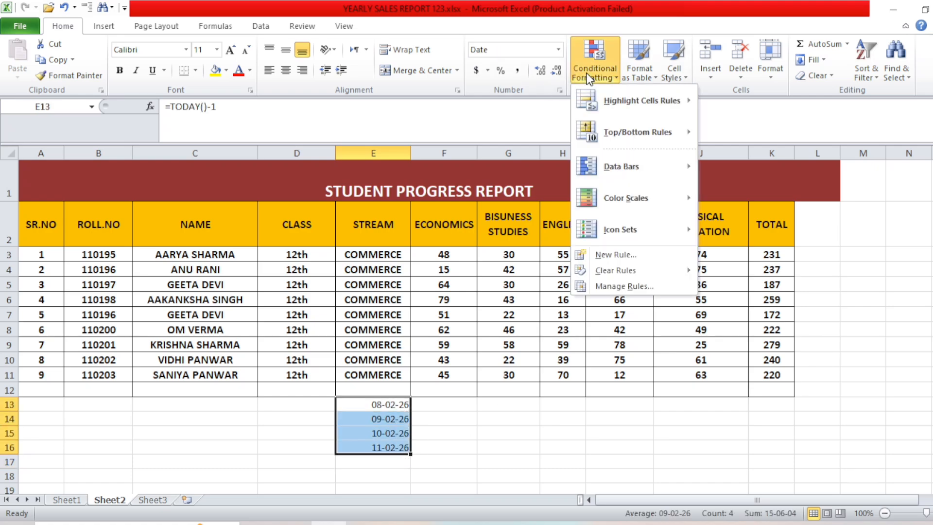
mouse_move(627, 100)
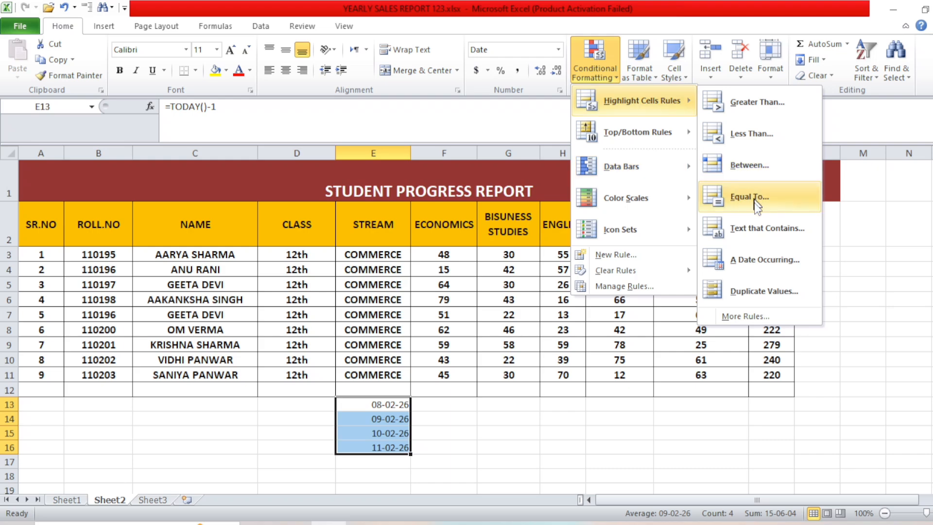
click(763, 262)
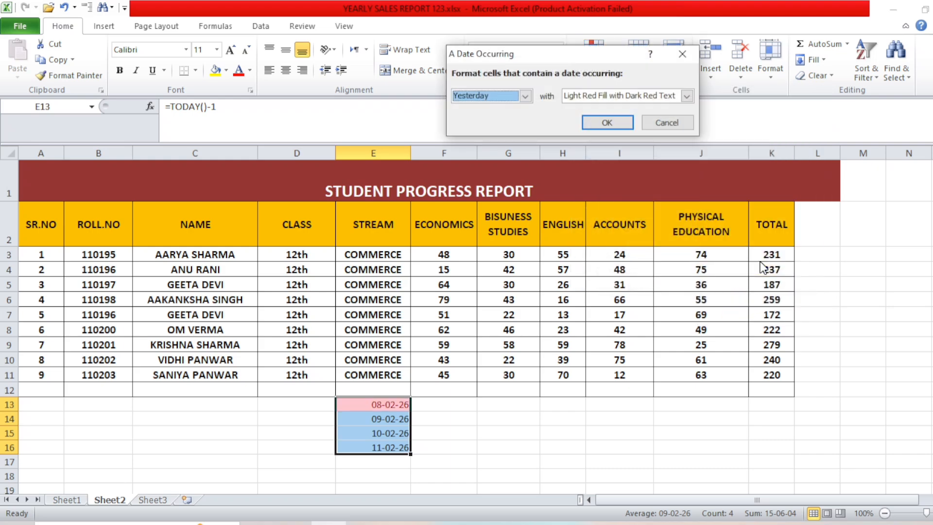
click(532, 95)
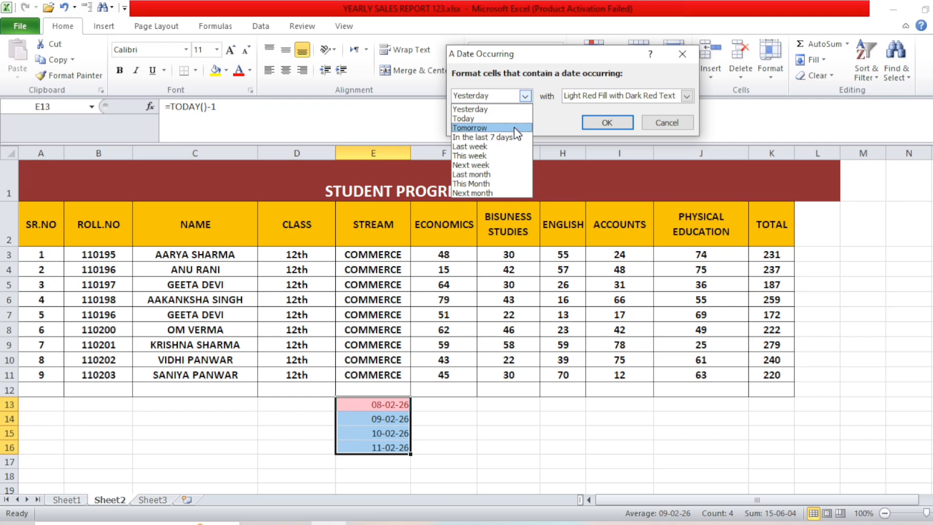
click(510, 126)
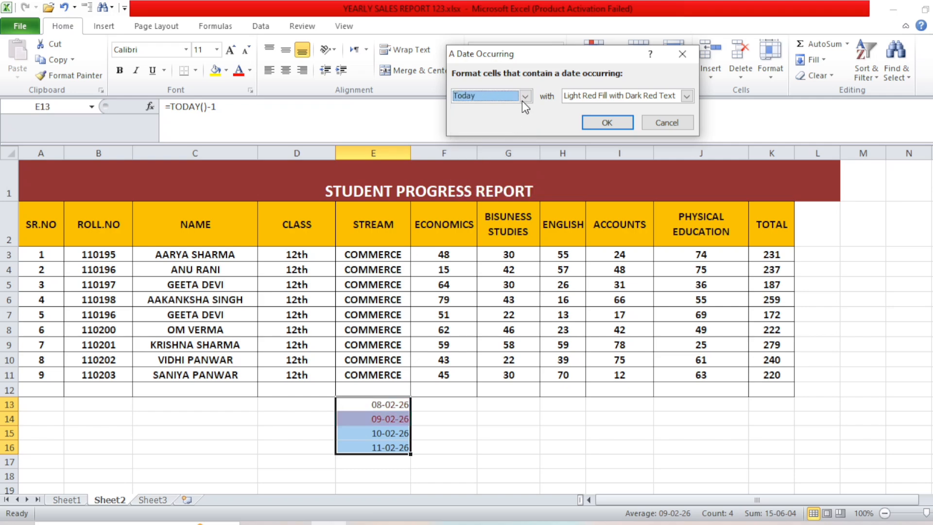
click(525, 97)
click(508, 111)
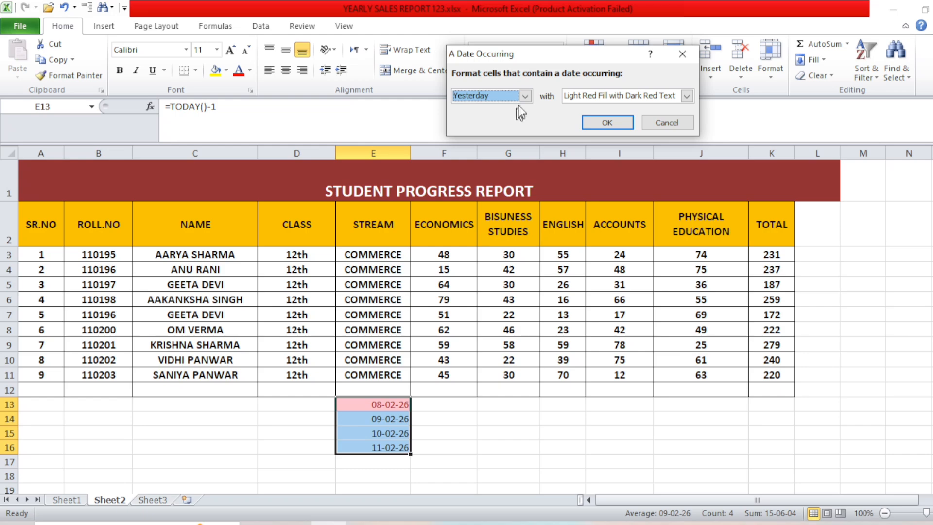
Step: Set the date rule to Tomorrow with Light Red Fill with Dark Red Text and apply it
click(527, 97)
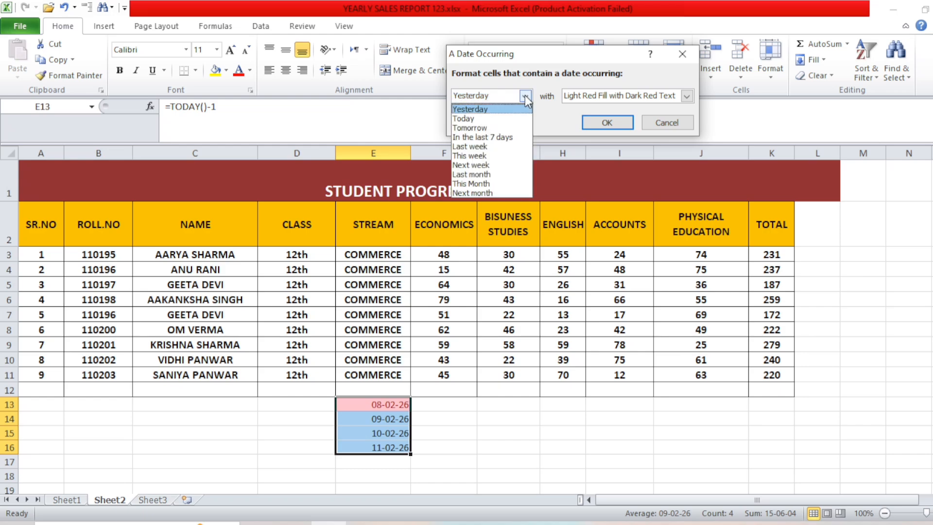
click(489, 125)
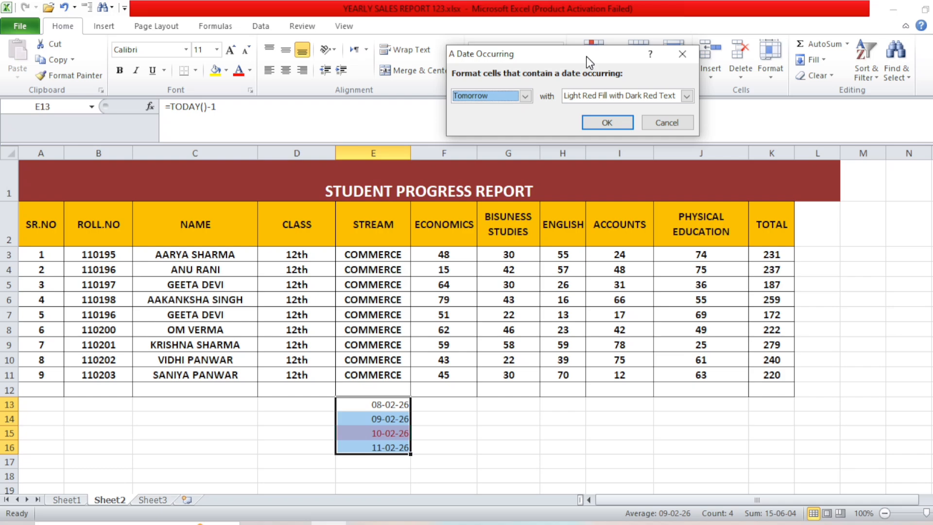
drag(589, 63, 679, 65)
click(720, 130)
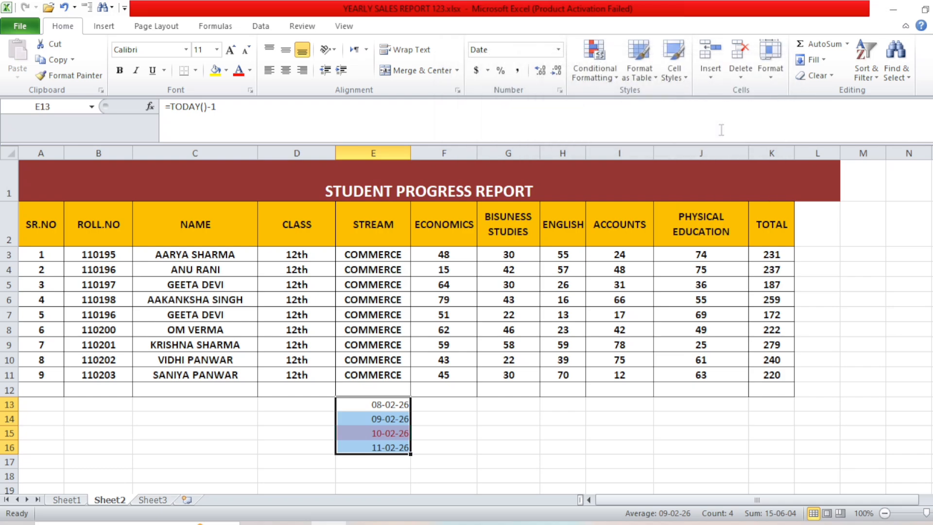
click(554, 446)
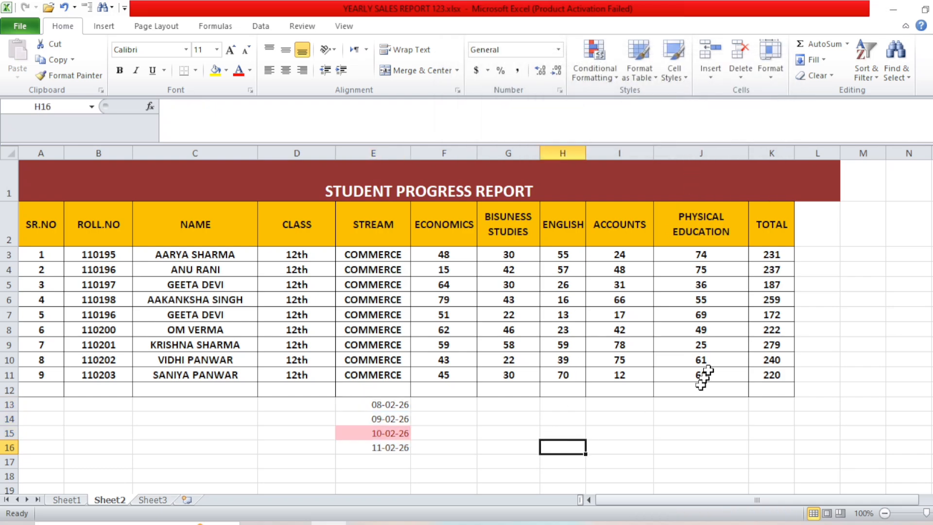
click(594, 68)
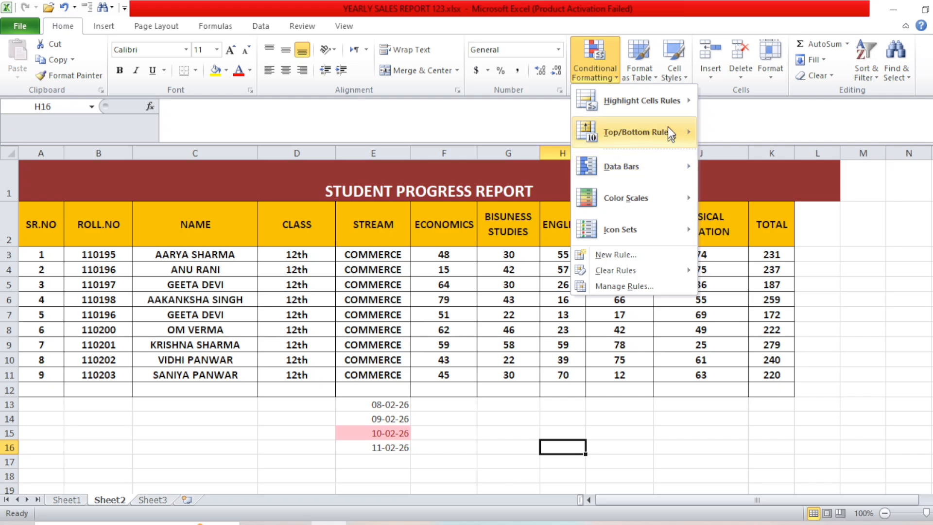
mouse_move(666, 103)
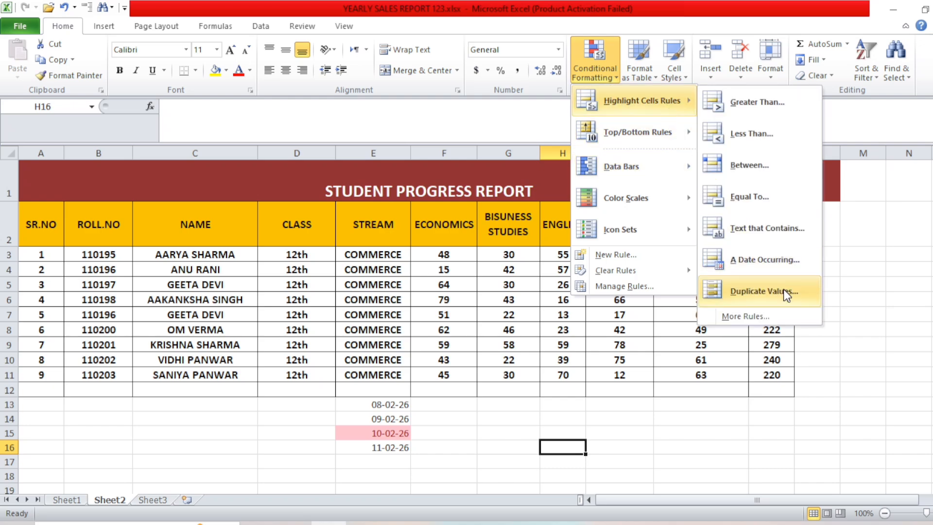
click(641, 436)
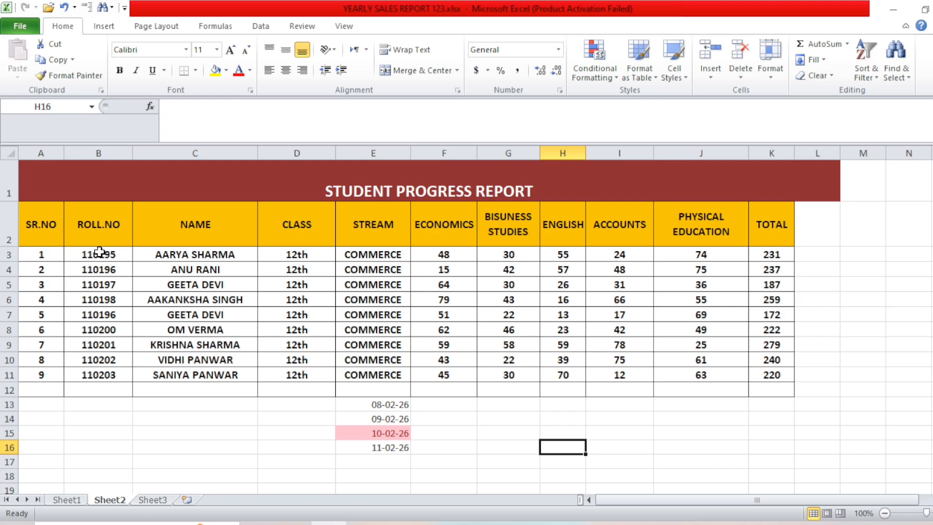
Step: Preview a Duplicate Values highlight rule on the roll numbers in B3:B11, and cancel it
drag(100, 251, 107, 371)
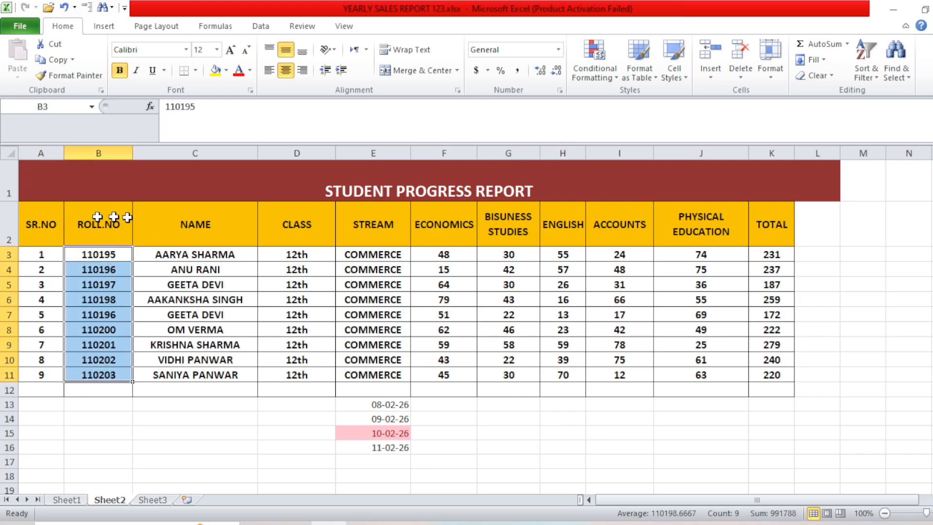
click(588, 75)
mouse_move(621, 100)
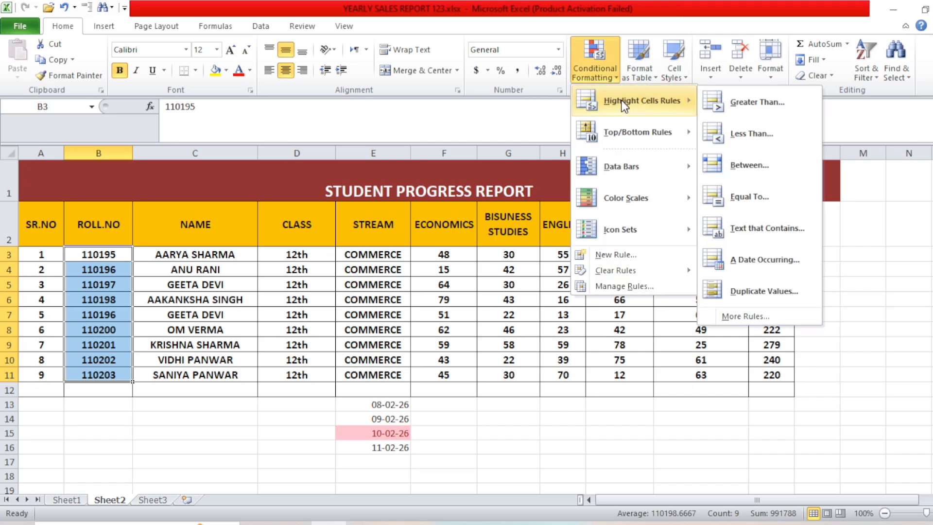
click(758, 282)
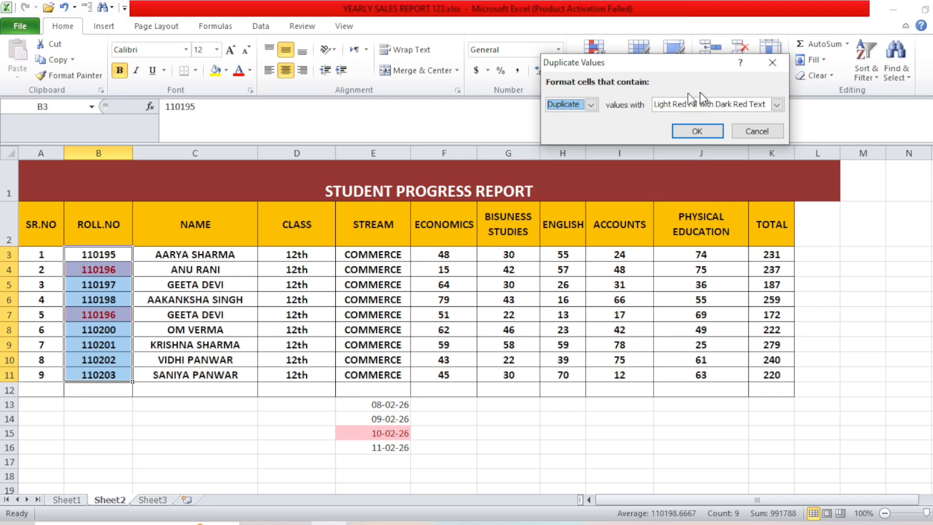
click(772, 62)
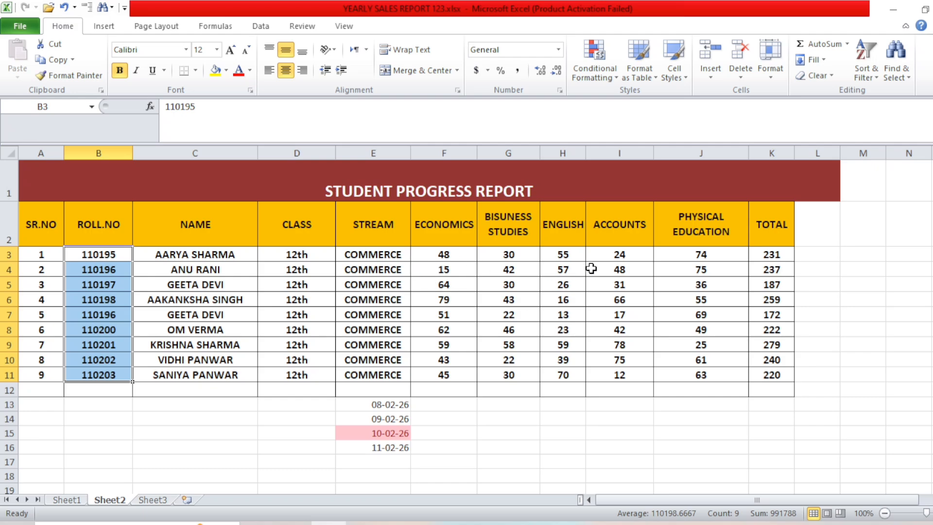
Step: Clear the conditional formatting rules from the sales figures in E3:K12 on Sheet1
click(66, 498)
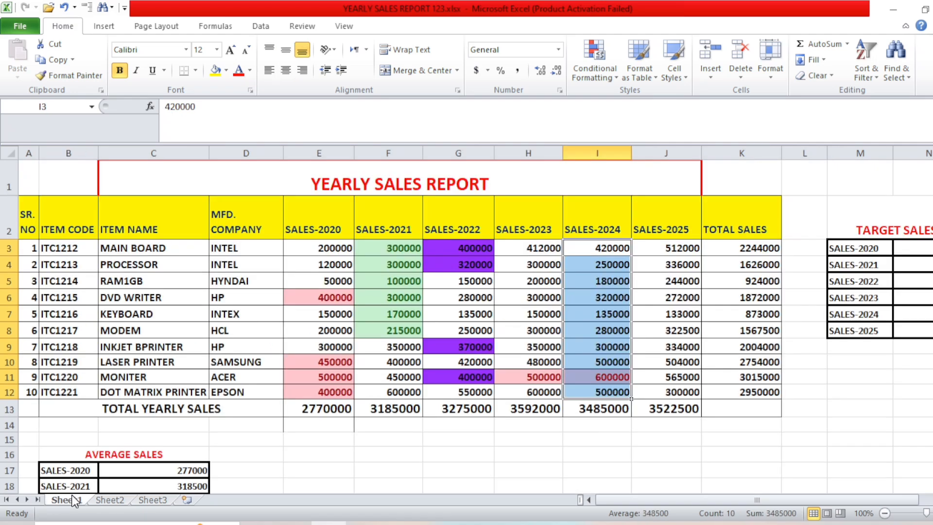
click(329, 468)
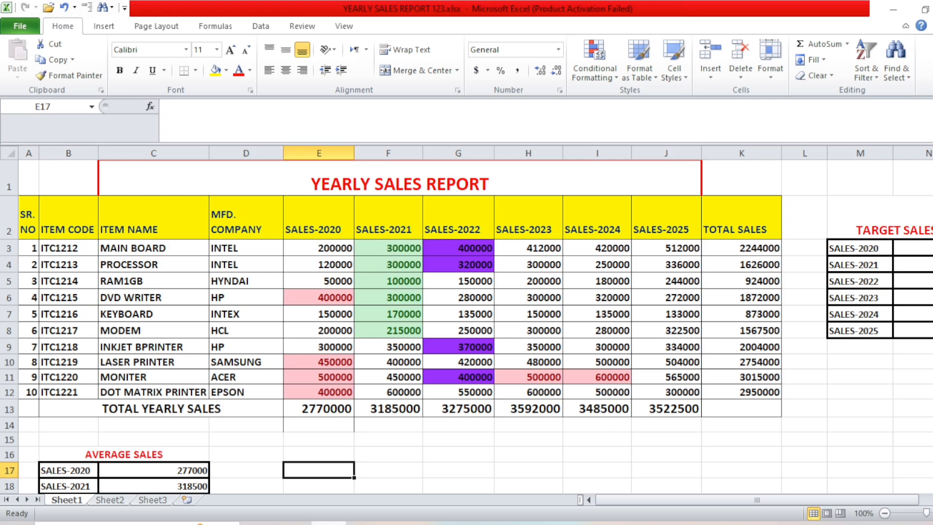
click(447, 467)
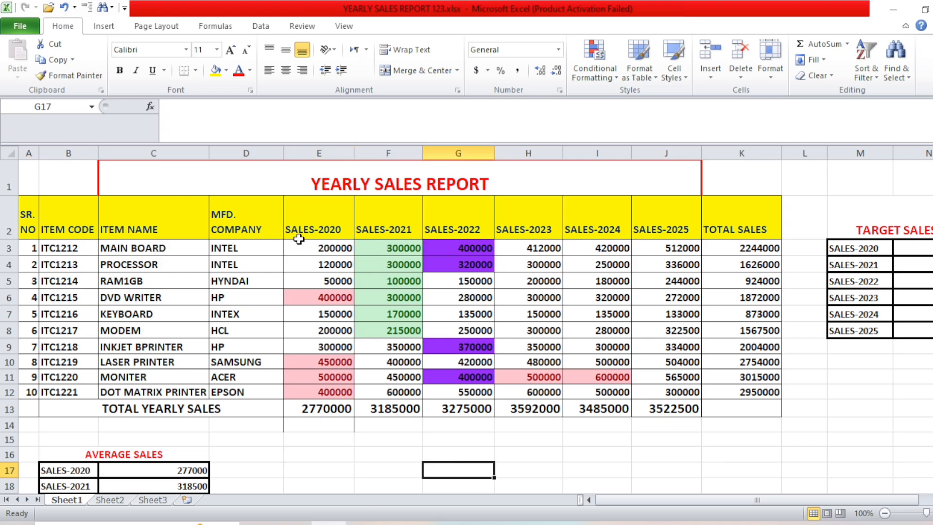
drag(309, 250, 741, 387)
click(594, 71)
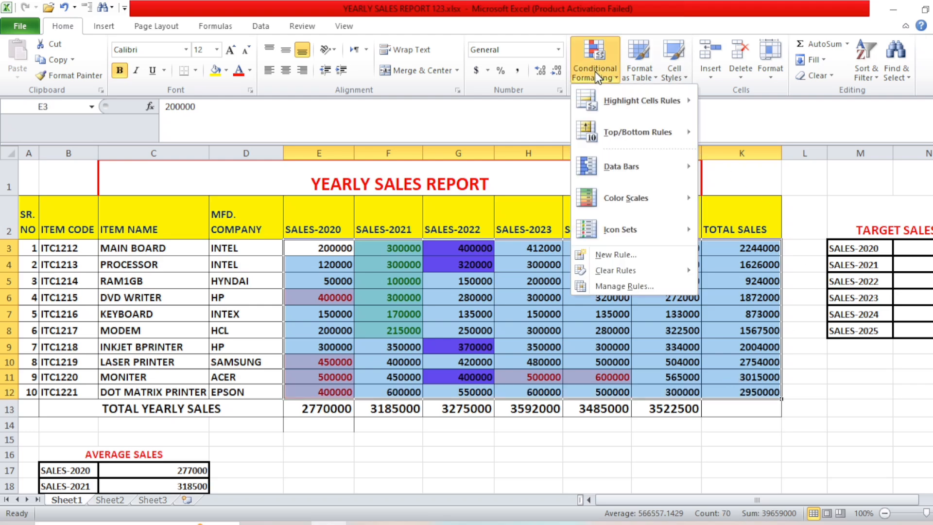
mouse_move(624, 275)
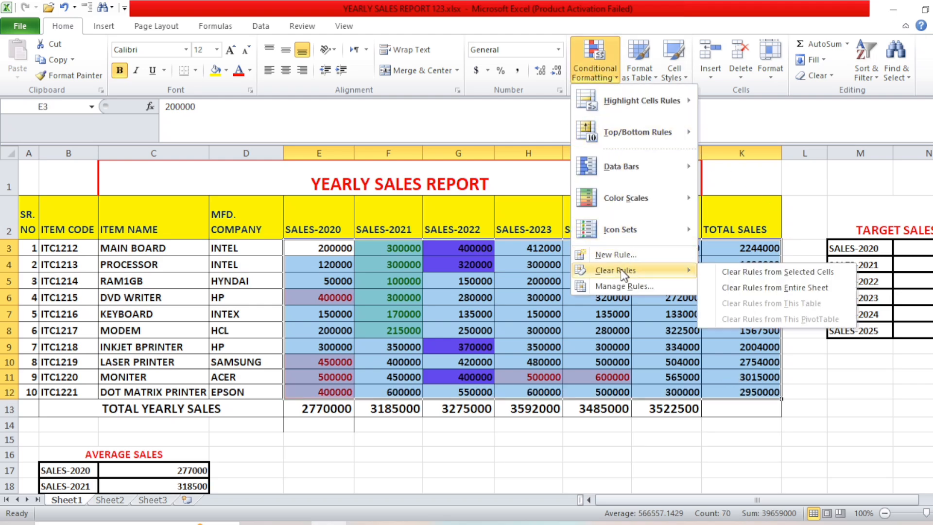
click(756, 272)
click(656, 468)
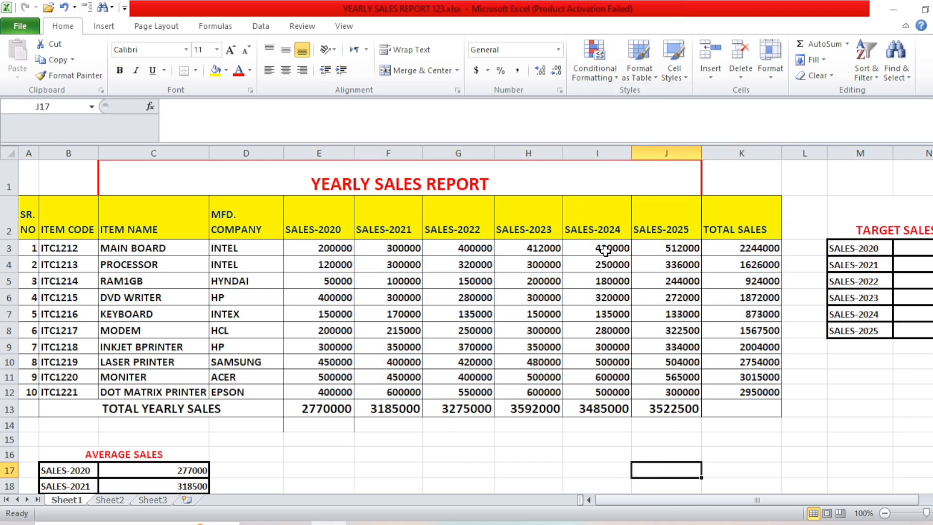
Step: Highlight duplicate values among the SALES-2024 figures in I3:I12 with Light Red Fill with Dark Red Text
drag(602, 245, 604, 390)
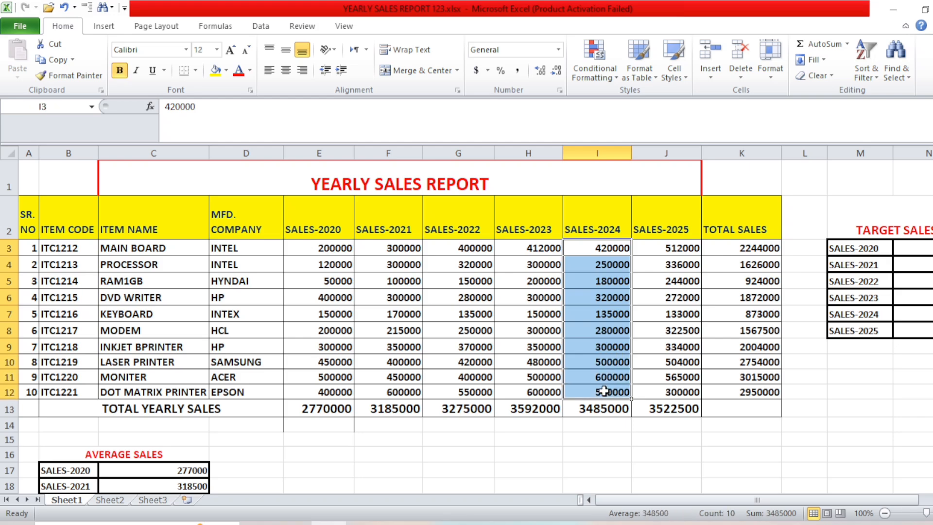
click(580, 76)
mouse_move(608, 105)
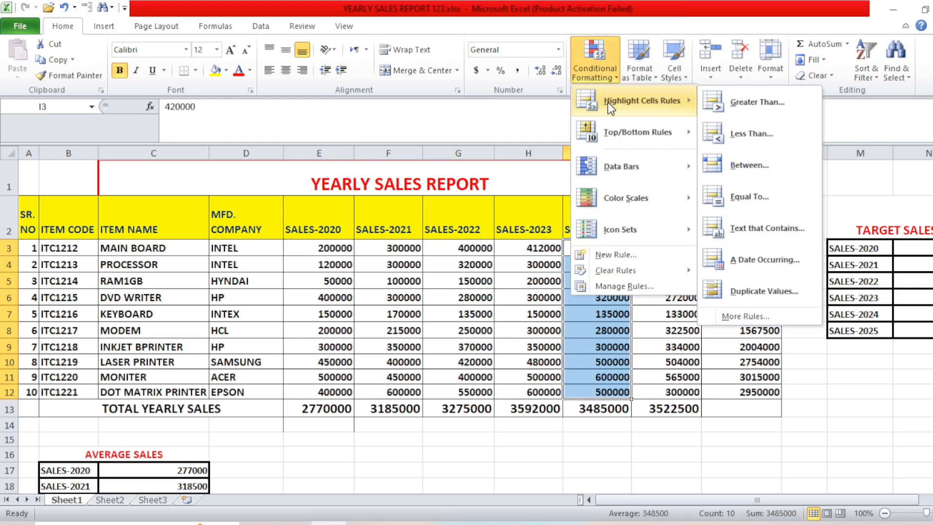
click(776, 287)
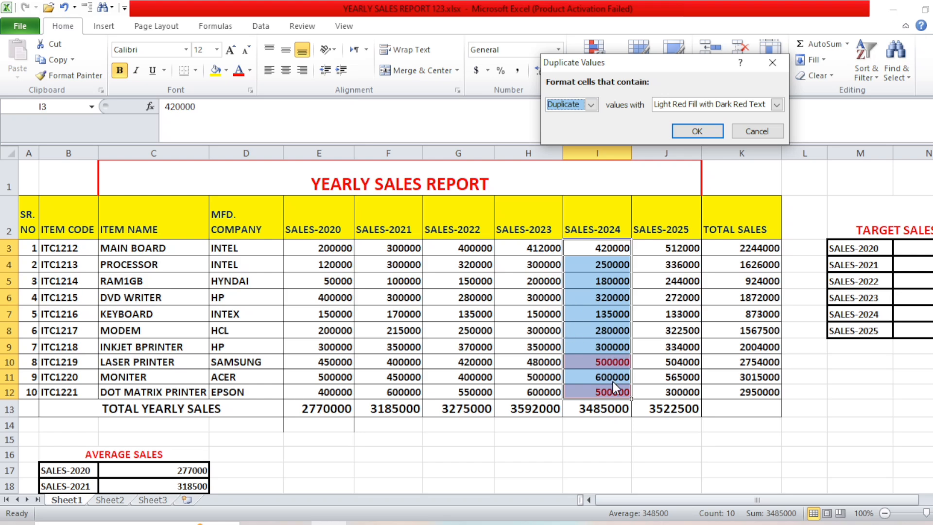
click(697, 132)
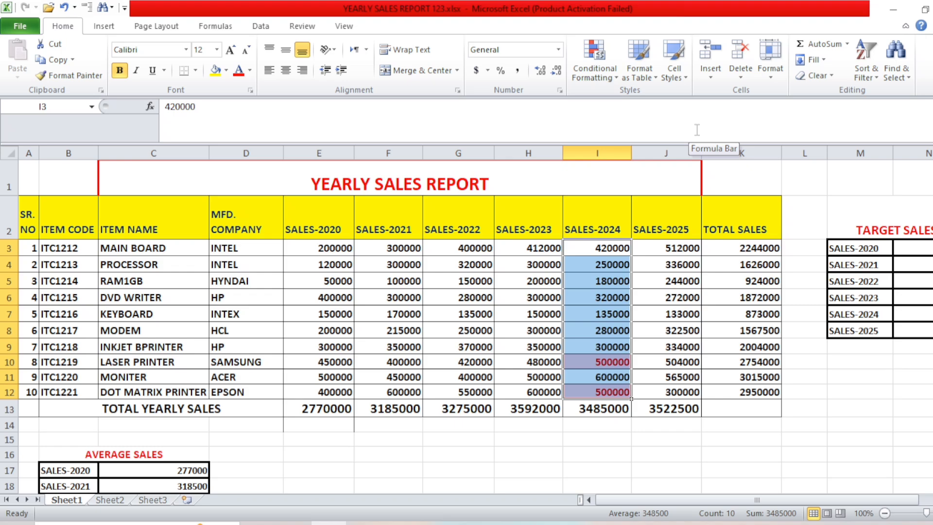
click(608, 63)
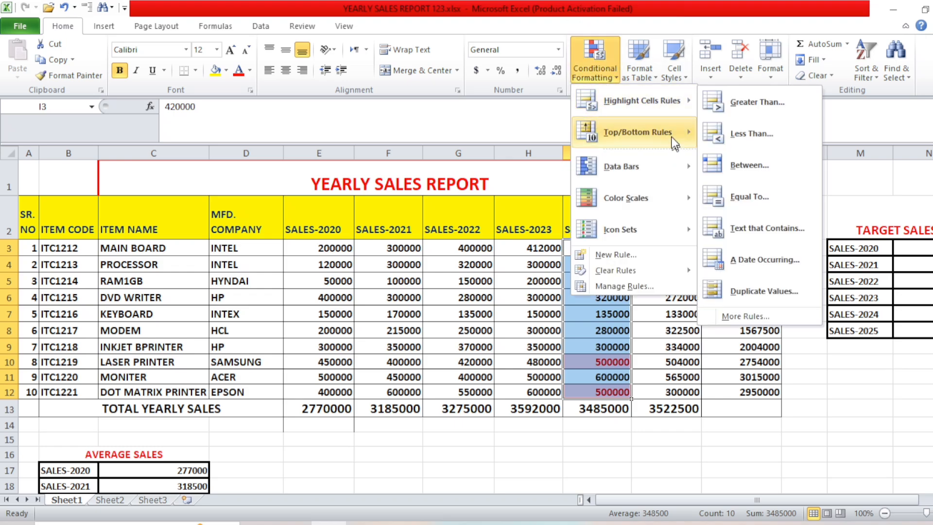
mouse_move(591, 186)
click(400, 246)
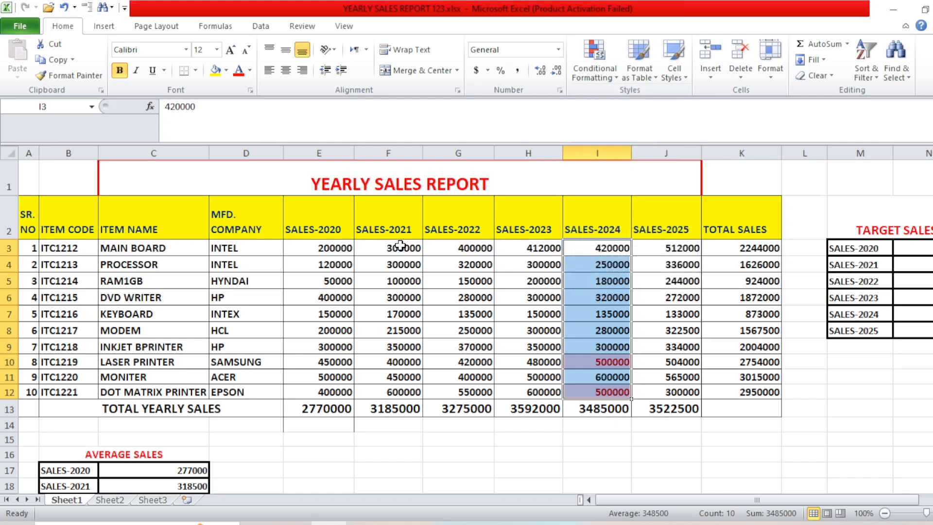